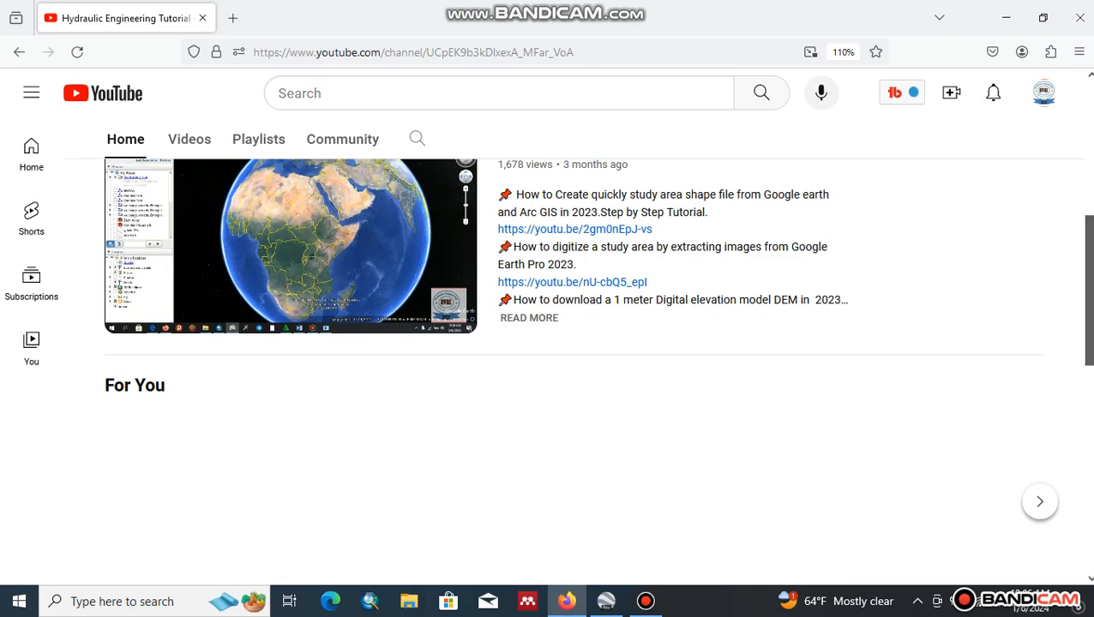
{"action": "scroll", "coordinate": [179, 515], "scroll_direction": "down", "scroll_amount": 5}
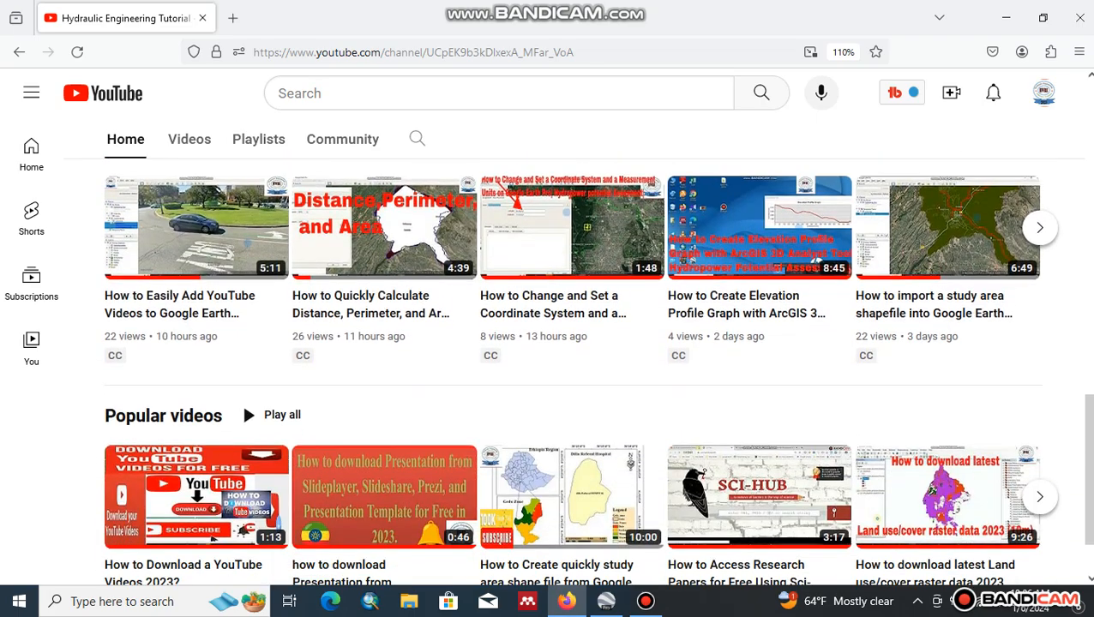
{"action": "scroll", "coordinate": [597, 370], "scroll_direction": "up", "scroll_amount": 1}
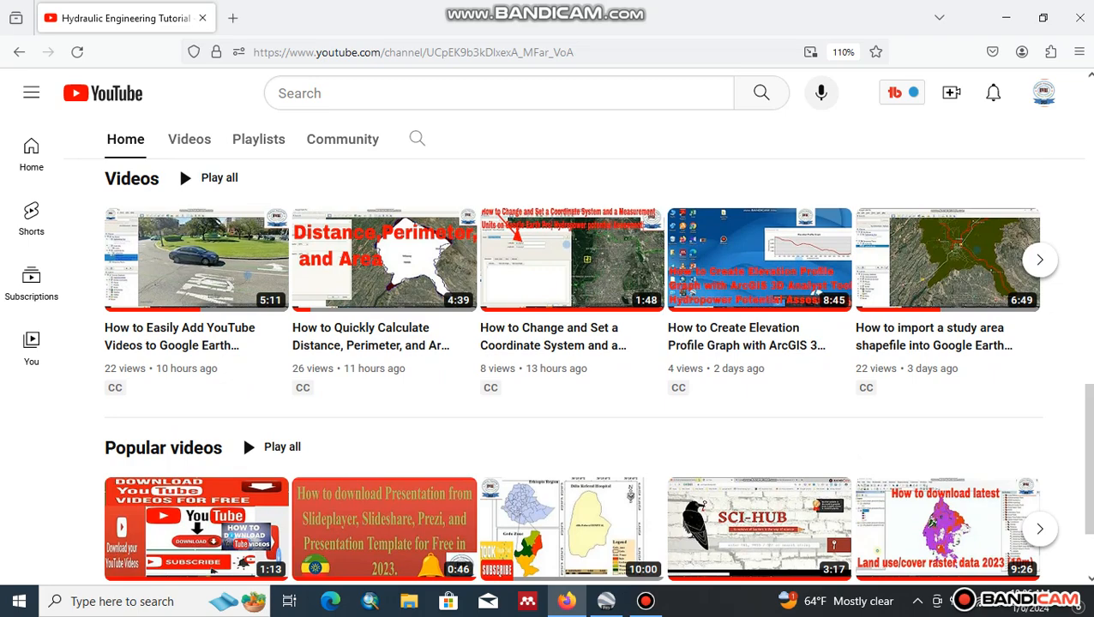
{"action": "scroll", "coordinate": [598, 374], "scroll_direction": "down", "scroll_amount": 1}
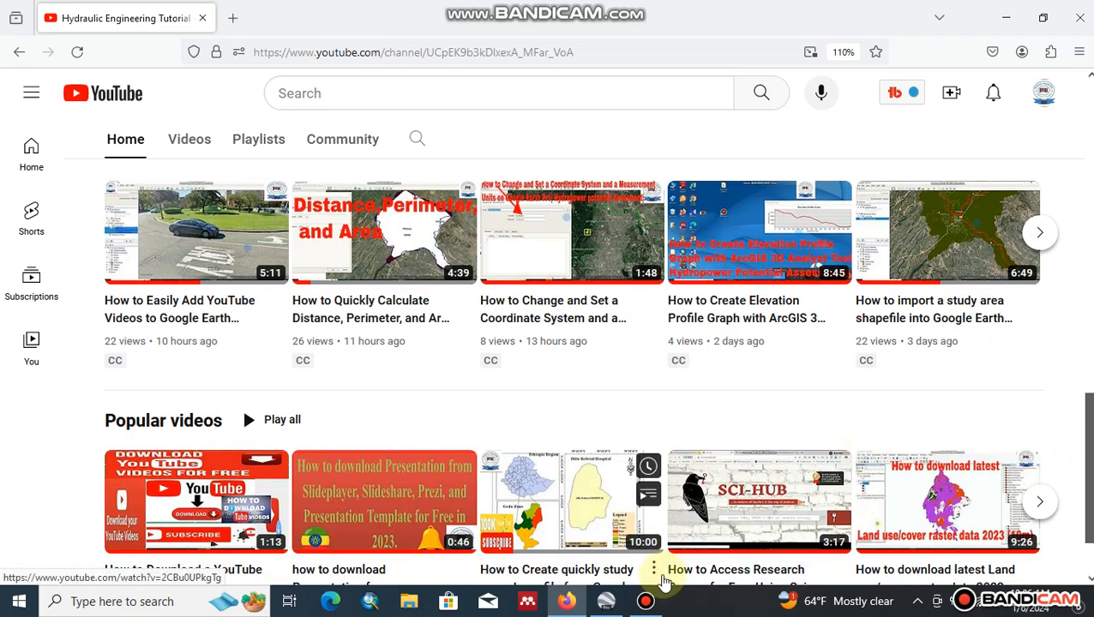
Step: Switch to Google Earth Pro and dismiss the start-up tips
{"action": "left_click", "coordinate": [607, 600]}
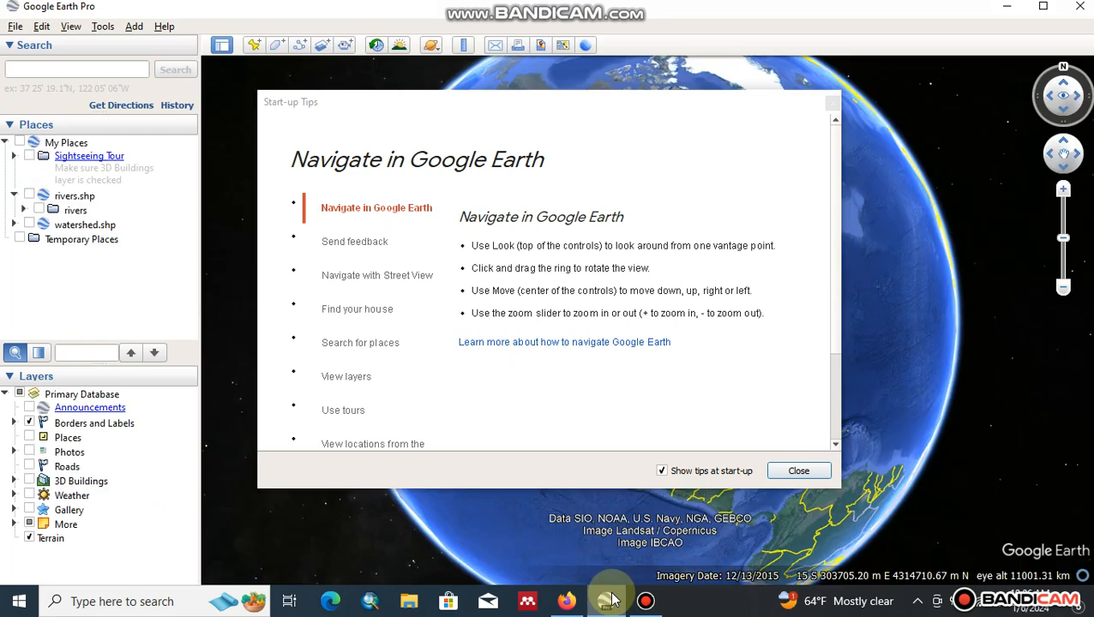
{"action": "left_click", "coordinate": [798, 470]}
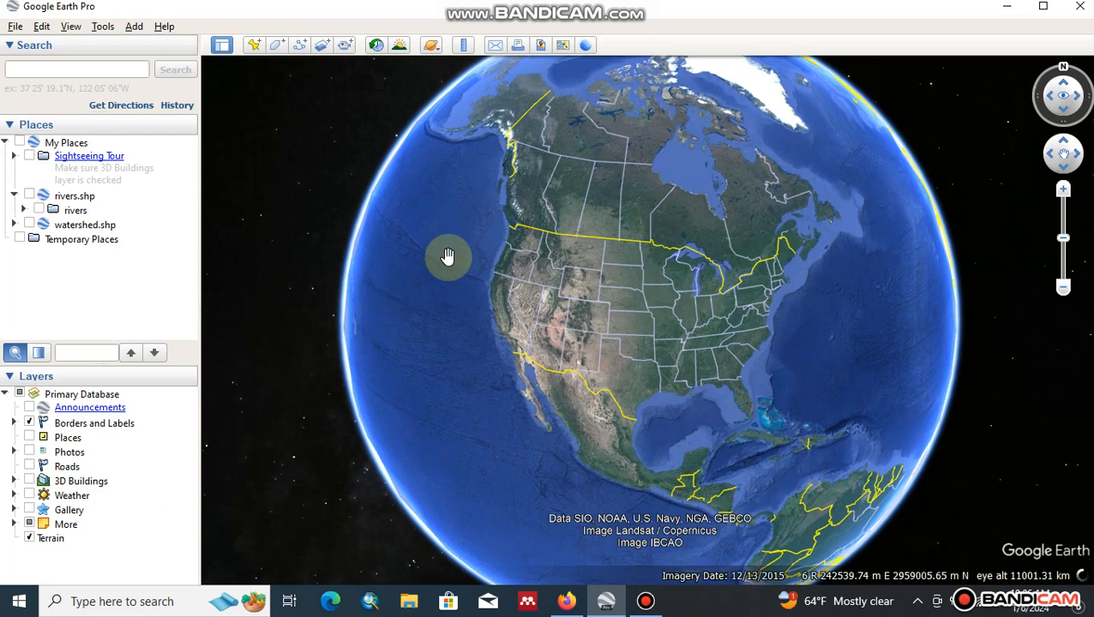
Step: Import the elvation generic text file from the Desktop folder
{"action": "left_click", "coordinate": [14, 26]}
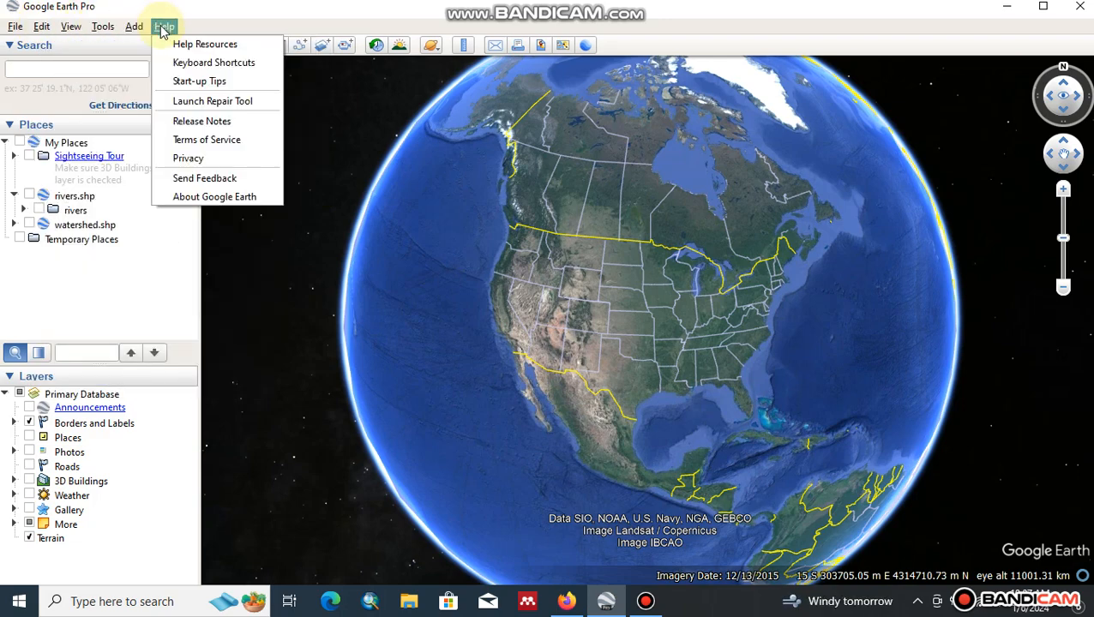
{"action": "mouse_move", "coordinate": [135, 31]}
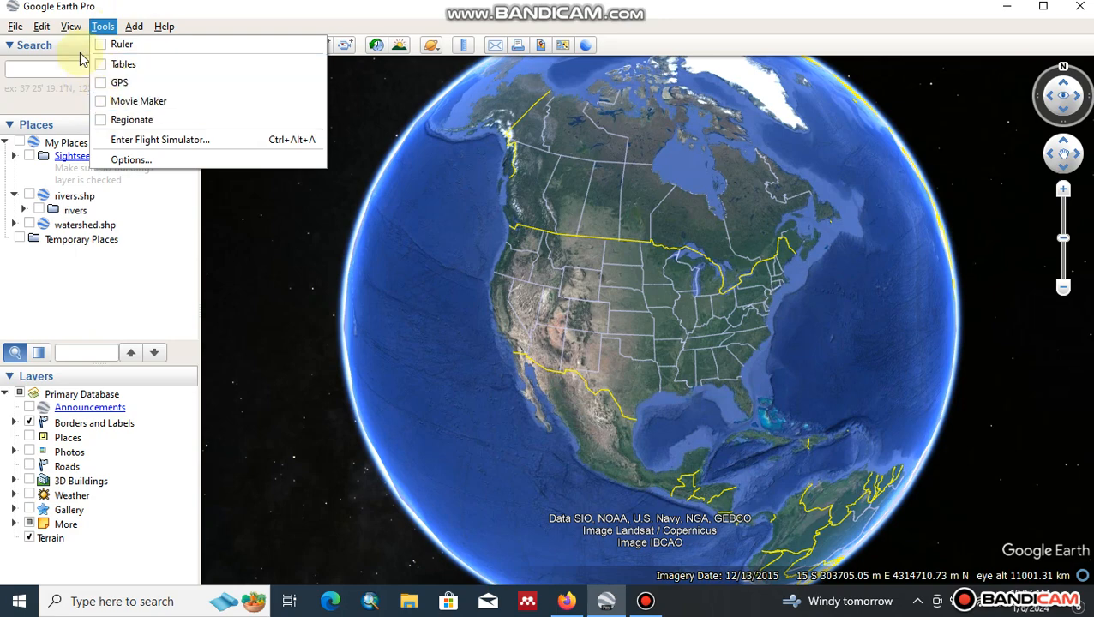
{"action": "mouse_move", "coordinate": [17, 30]}
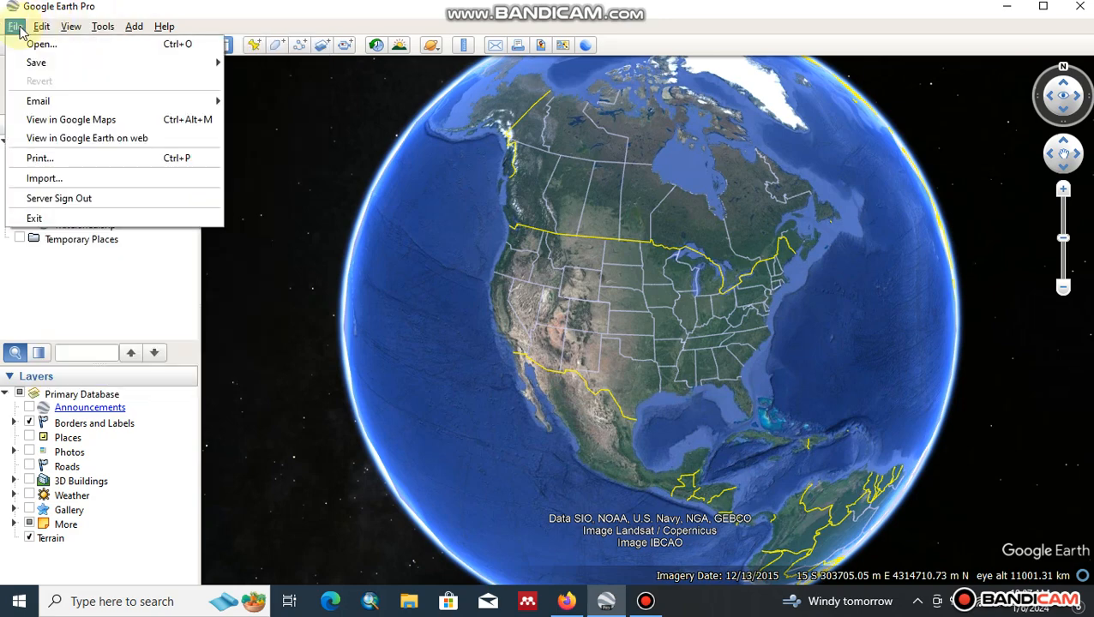
{"action": "left_click", "coordinate": [49, 178]}
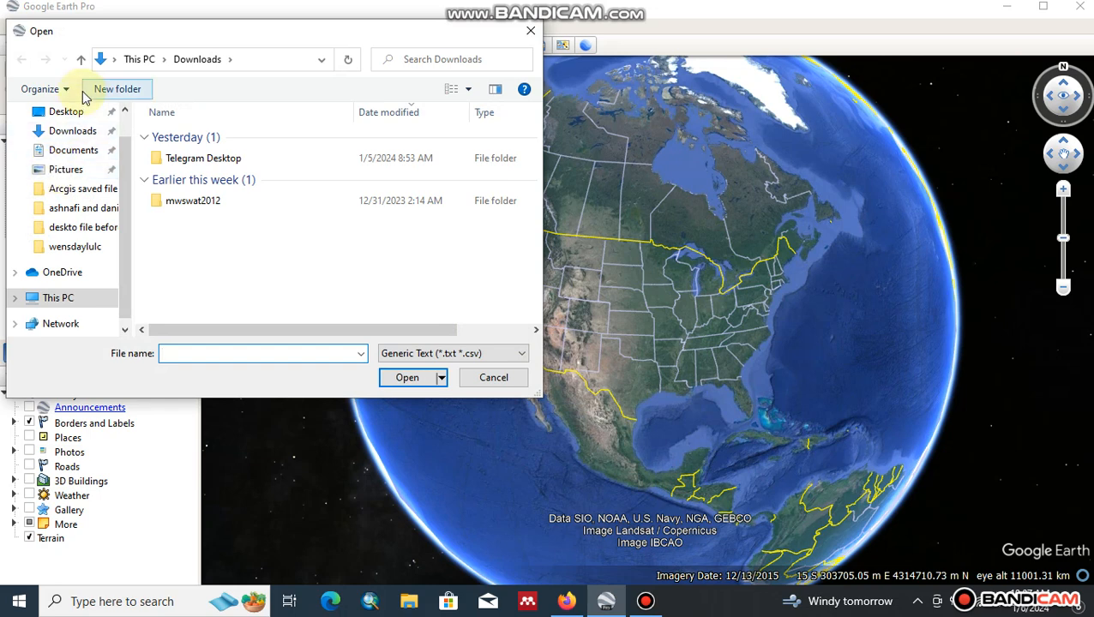
{"action": "left_click", "coordinate": [74, 115]}
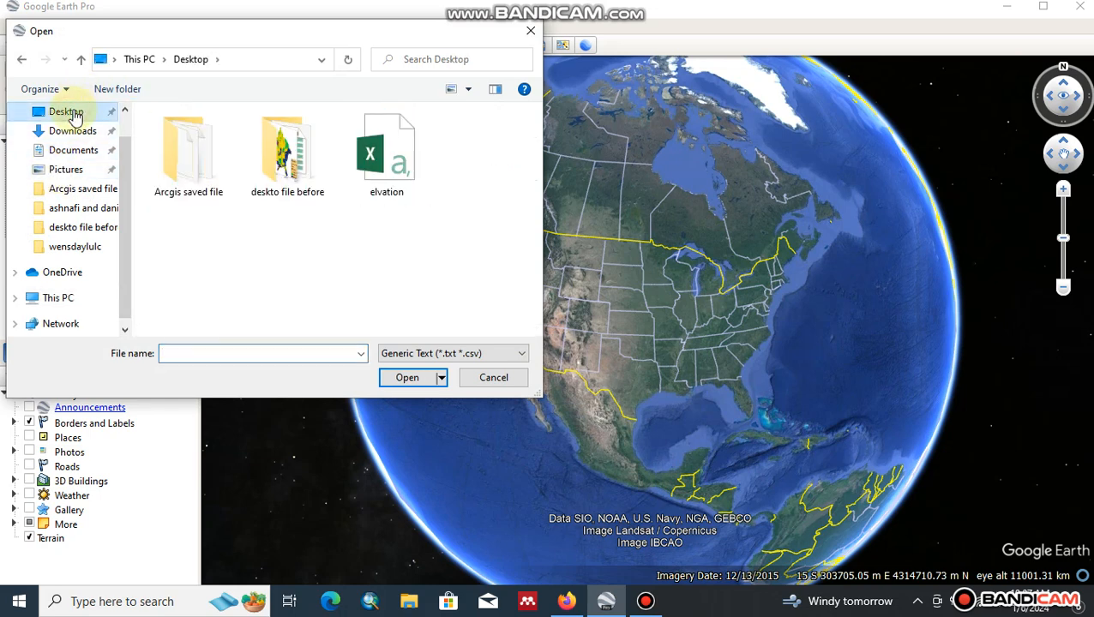
{"action": "left_click", "coordinate": [384, 167]}
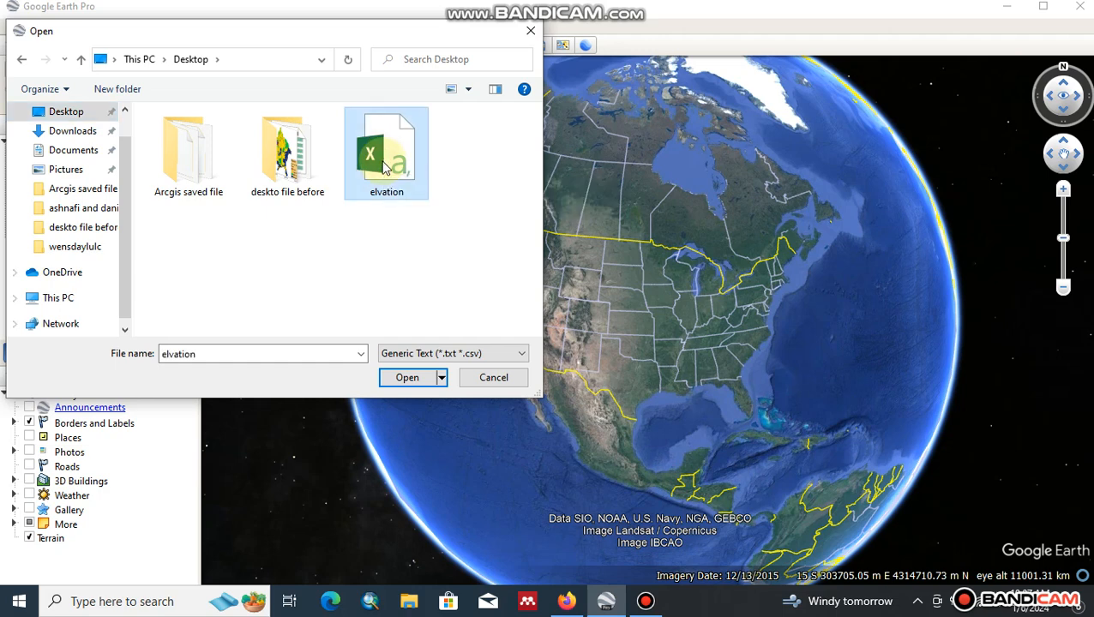
{"action": "left_click", "coordinate": [410, 379]}
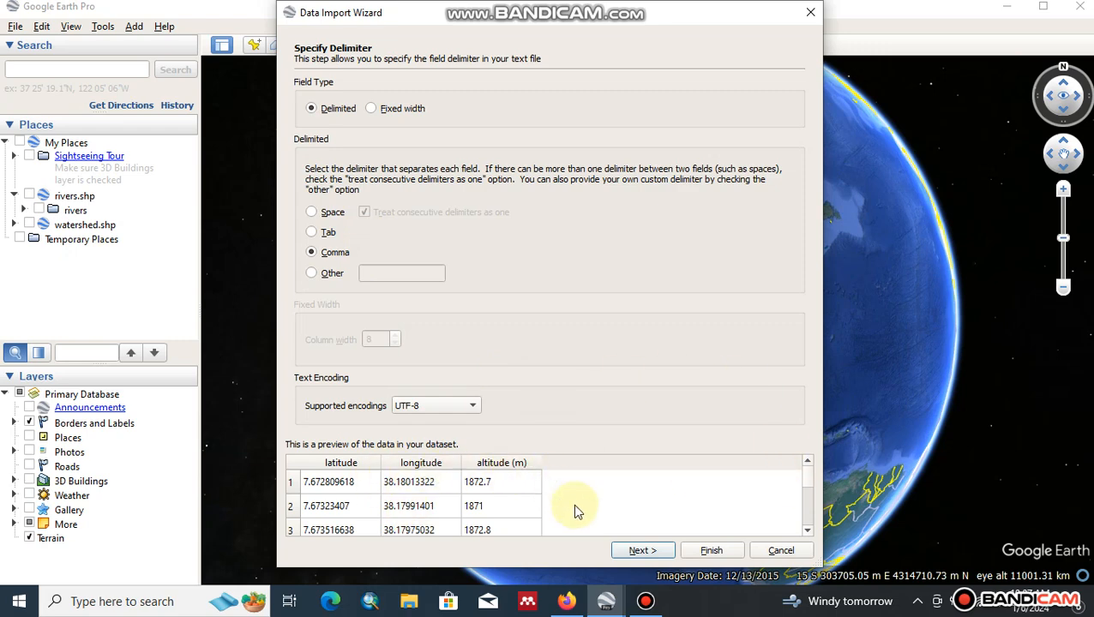
Step: Complete the data import with comma delimiting, the latitude and longitude fields as coordinates, and floating point for all field types
{"action": "left_click", "coordinate": [643, 550]}
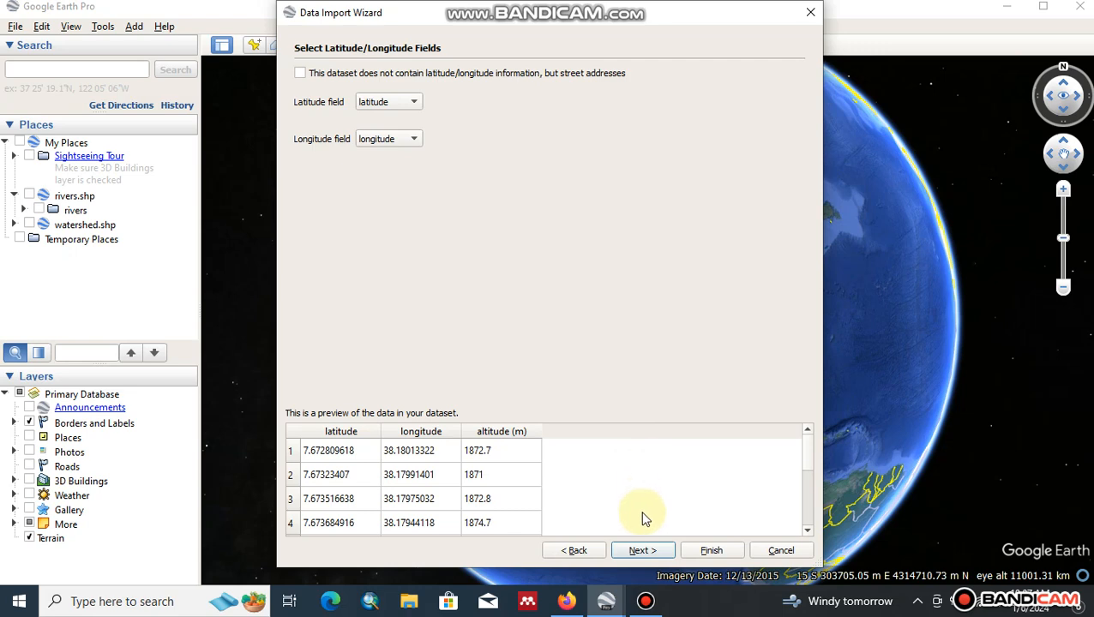
{"action": "left_click", "coordinate": [644, 551]}
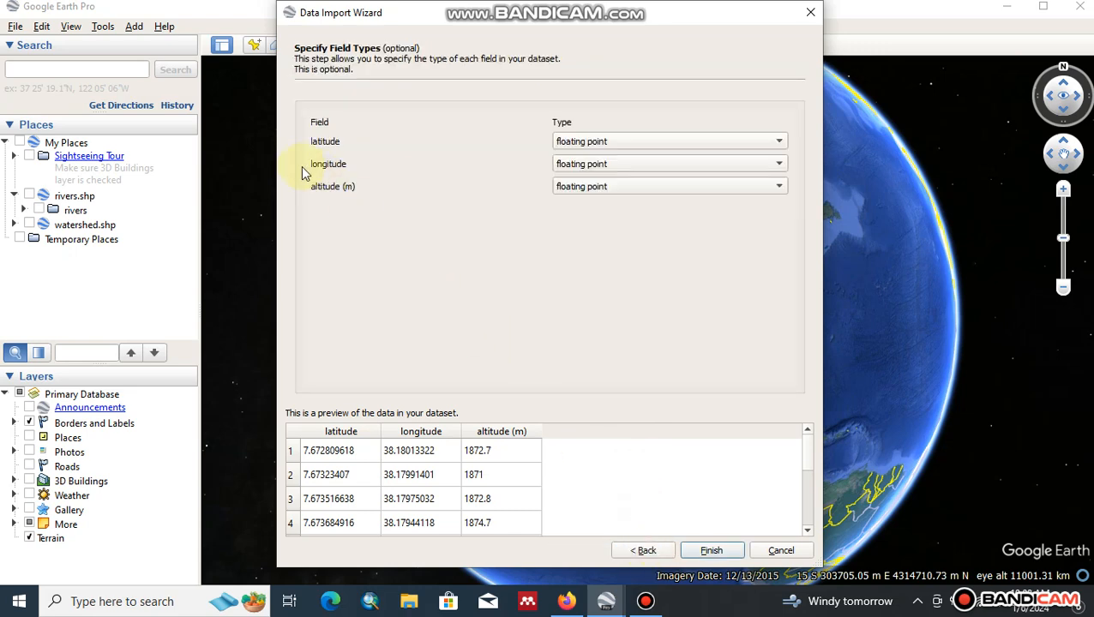
{"action": "left_click", "coordinate": [781, 141]}
{"action": "left_click", "coordinate": [781, 141]}
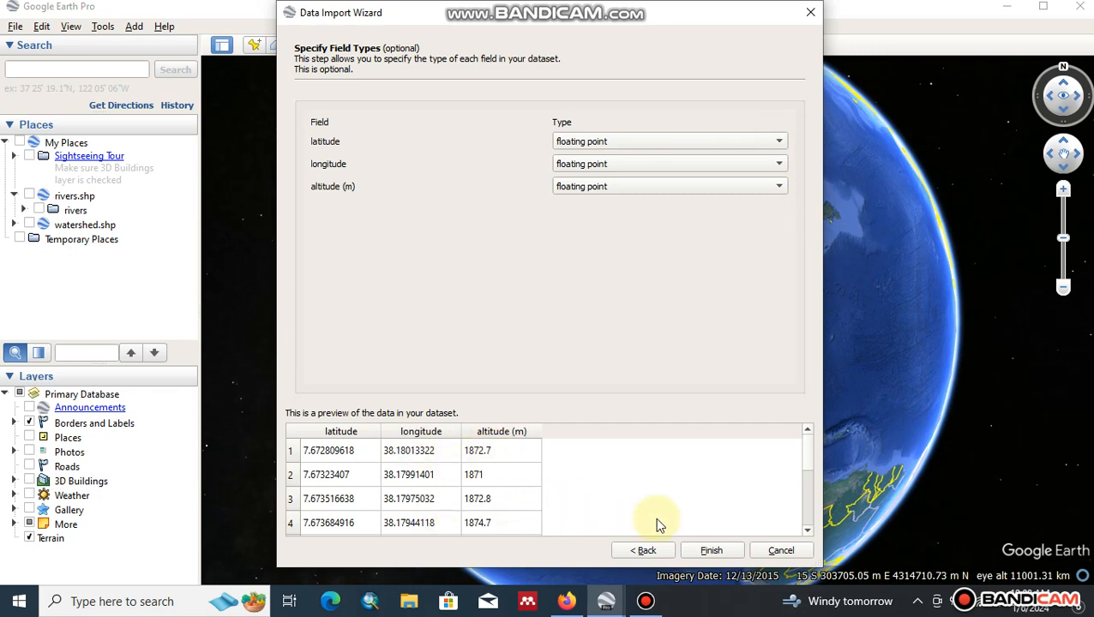
{"action": "left_click", "coordinate": [714, 550]}
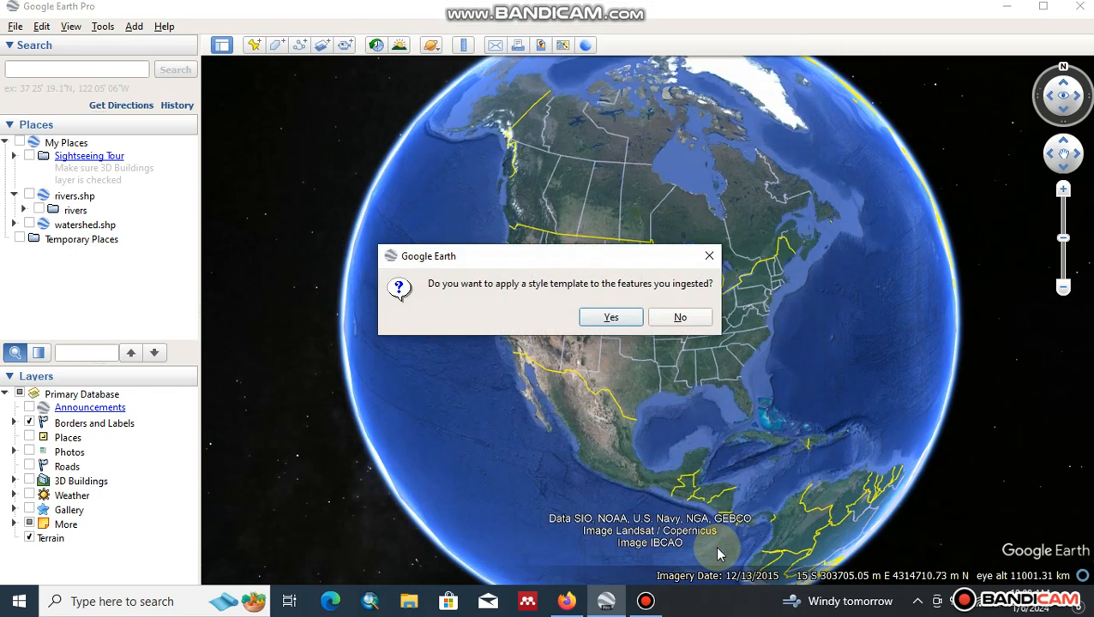
Step: Choose to apply a style template to the imported points and create a new template for them
{"action": "left_click", "coordinate": [611, 319]}
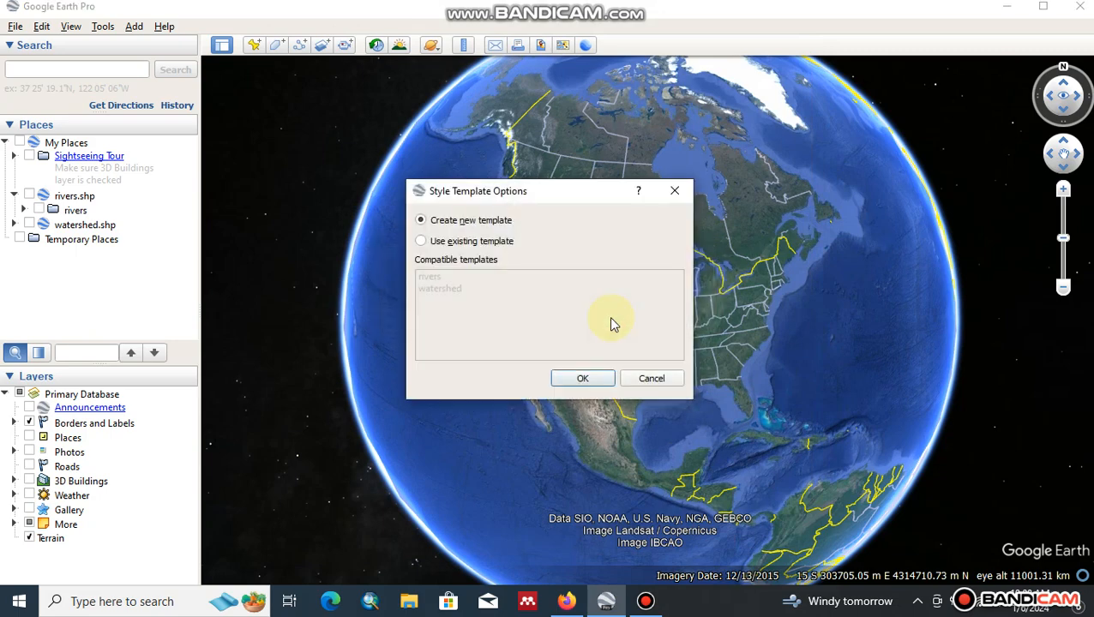
{"action": "left_click", "coordinate": [421, 241]}
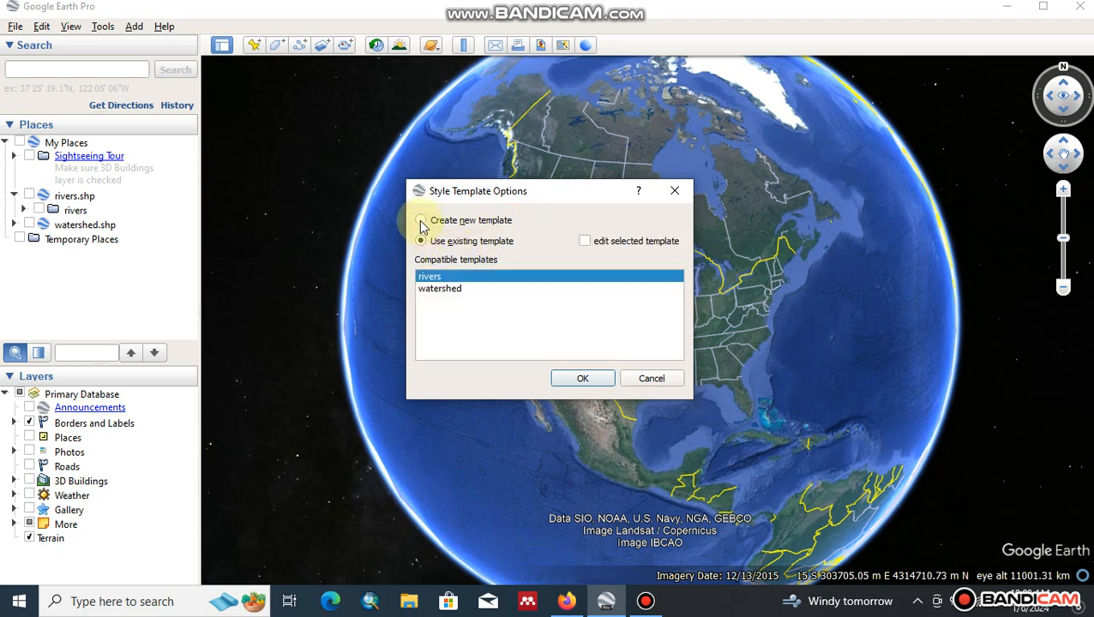
{"action": "left_click", "coordinate": [421, 222]}
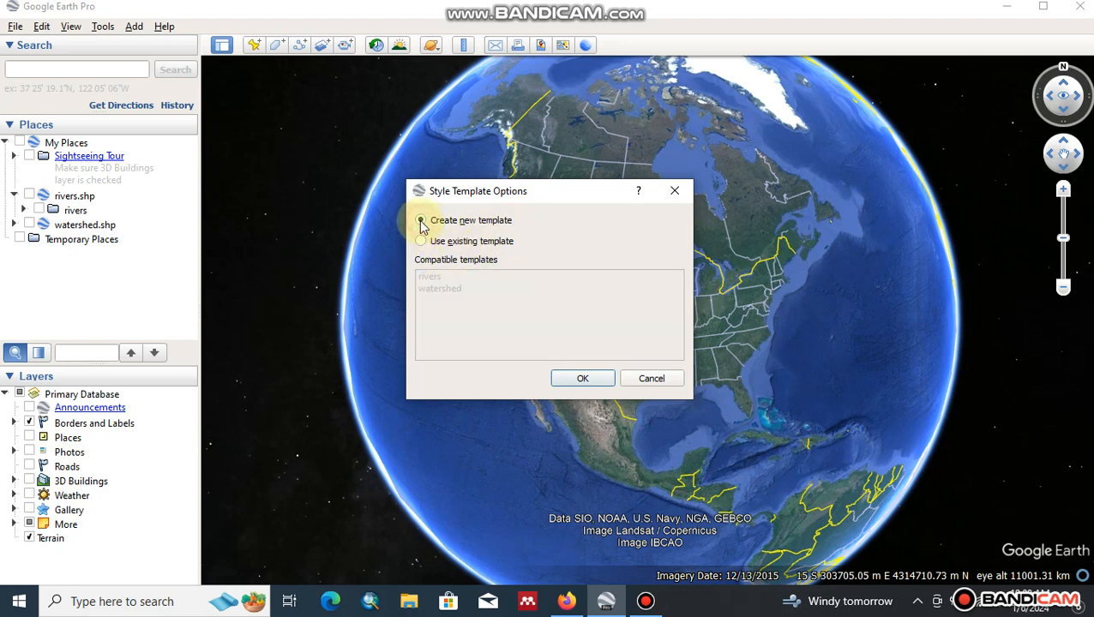
{"action": "left_click", "coordinate": [582, 381]}
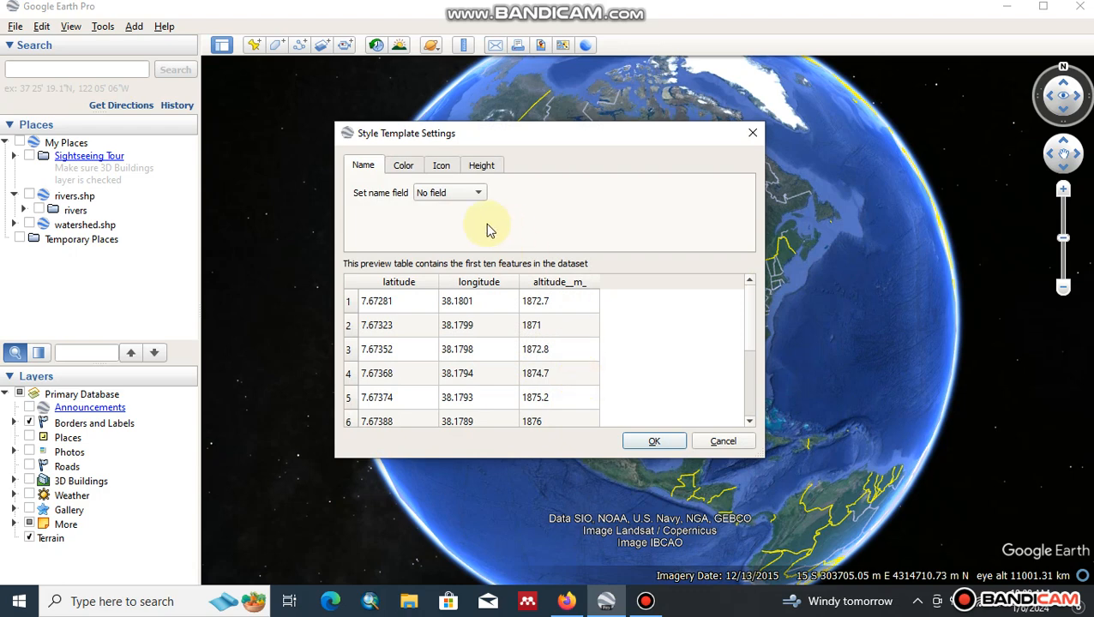
Step: Set the template's name field to altitude__m_ and its single color to red (#ff0000)
{"action": "left_click", "coordinate": [478, 193]}
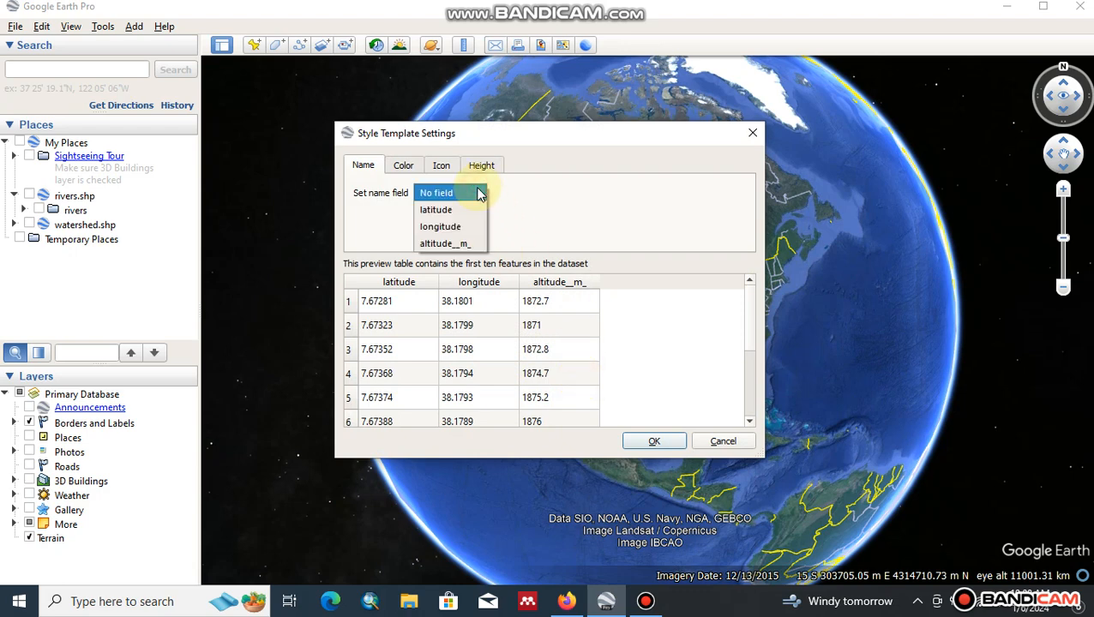
{"action": "left_click", "coordinate": [463, 244]}
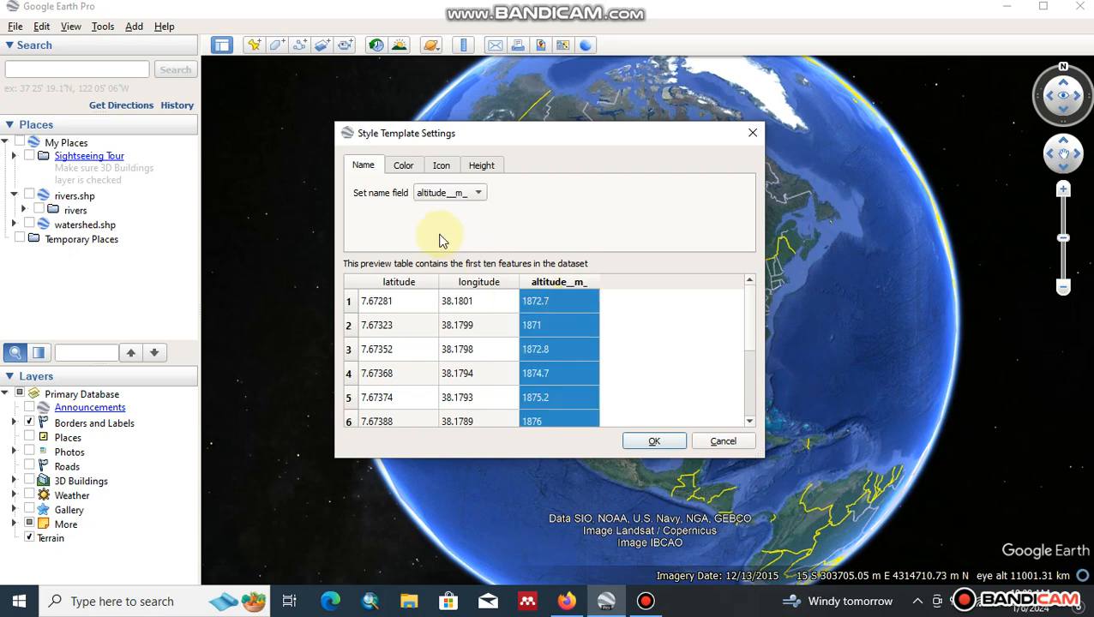
{"action": "left_click", "coordinate": [404, 166]}
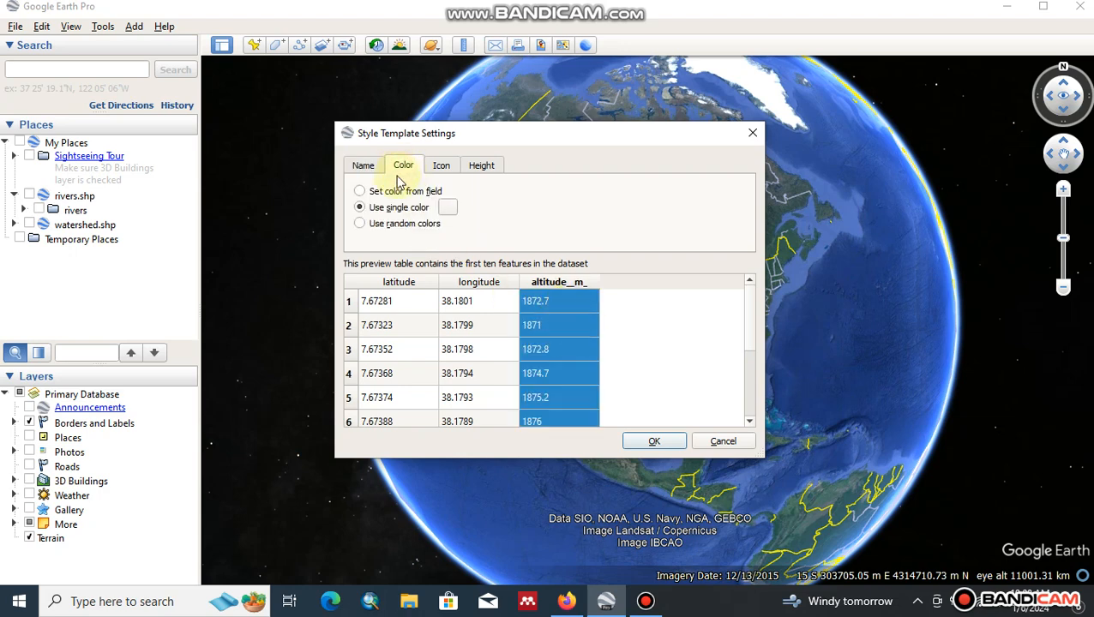
{"action": "left_click", "coordinate": [447, 207]}
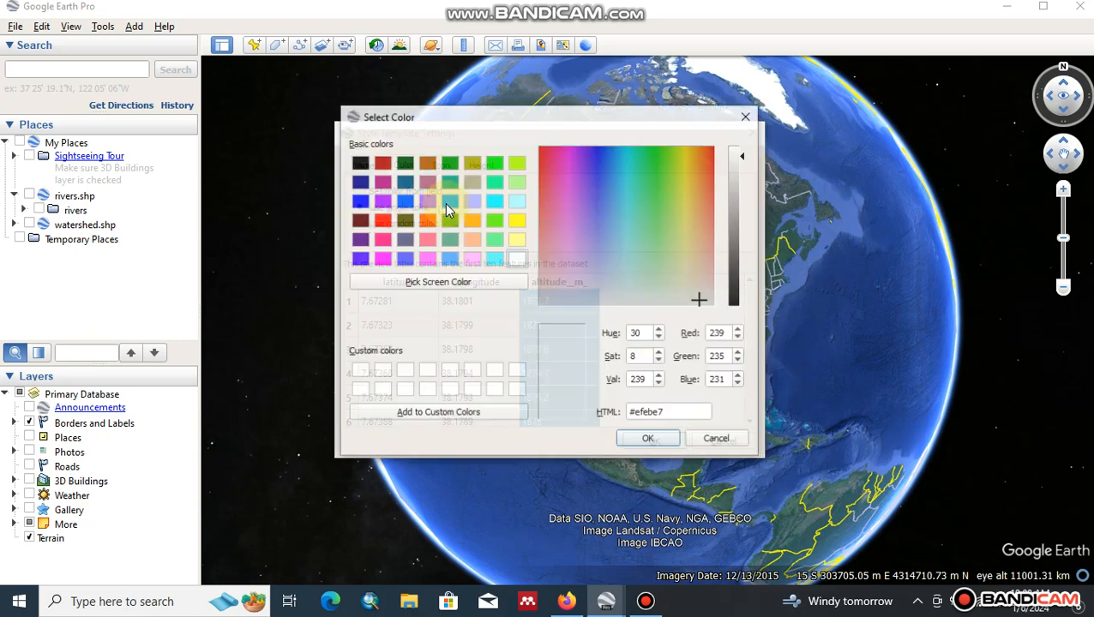
{"action": "left_click", "coordinate": [381, 219]}
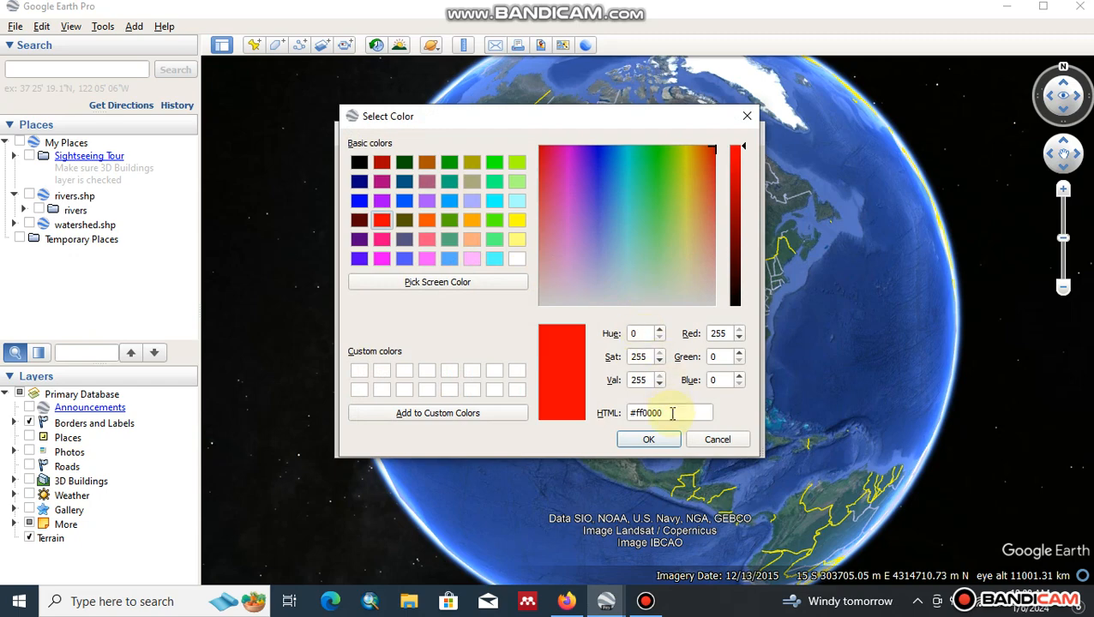
{"action": "left_click", "coordinate": [655, 441]}
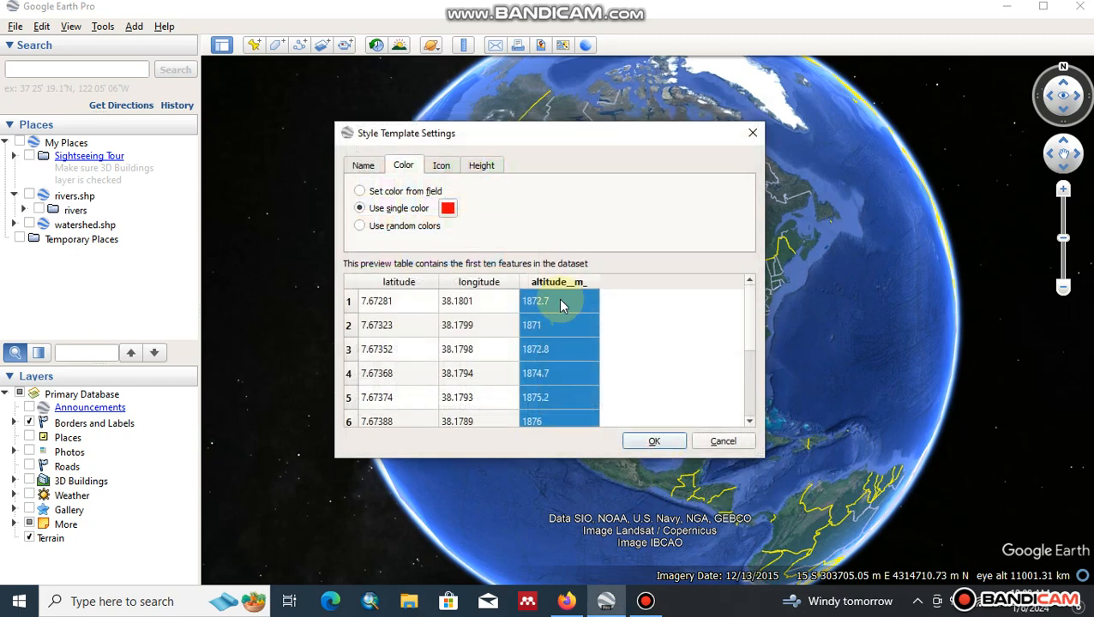
Step: Use the yellow pushpin icon for all features, keep them clamped to the ground, and accept the style template settings
{"action": "left_click", "coordinate": [440, 166]}
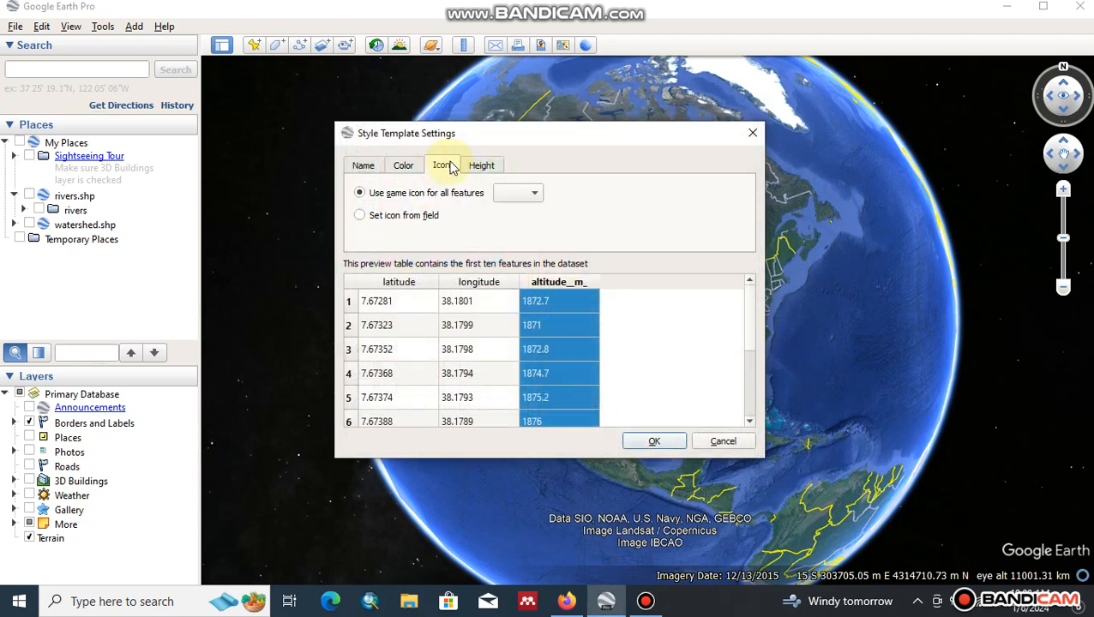
{"action": "left_click", "coordinate": [538, 198]}
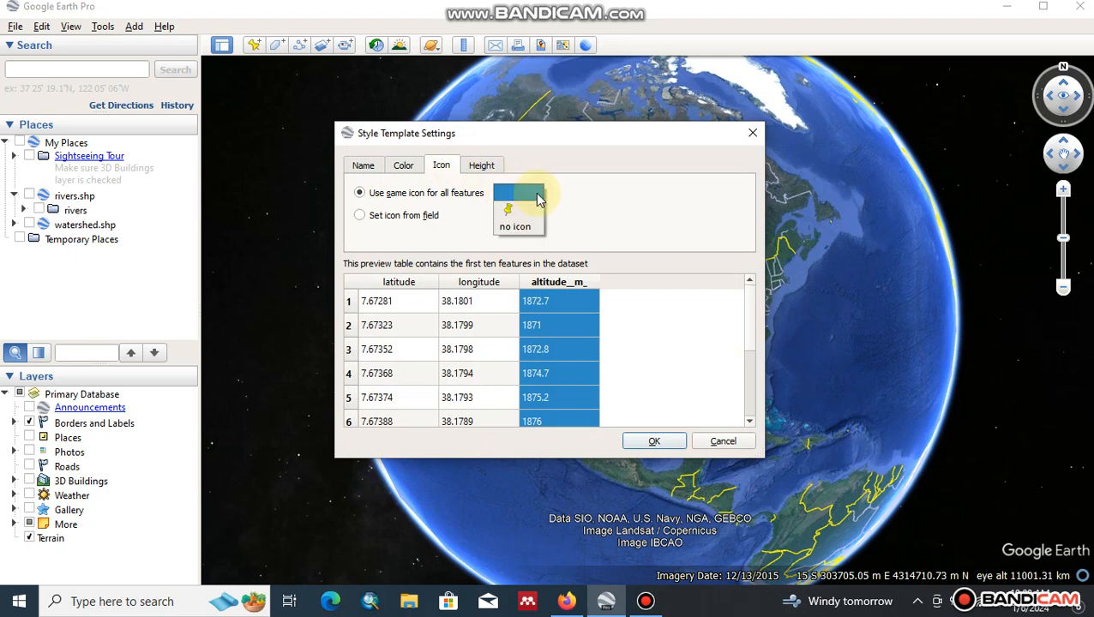
{"action": "left_click", "coordinate": [522, 216]}
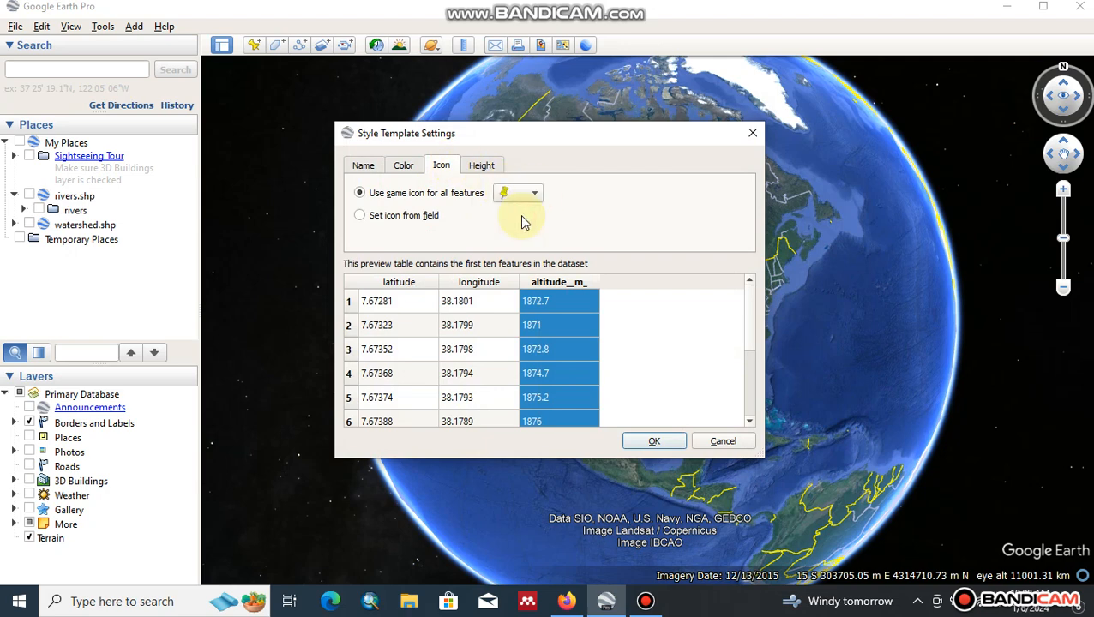
{"action": "left_click", "coordinate": [360, 216]}
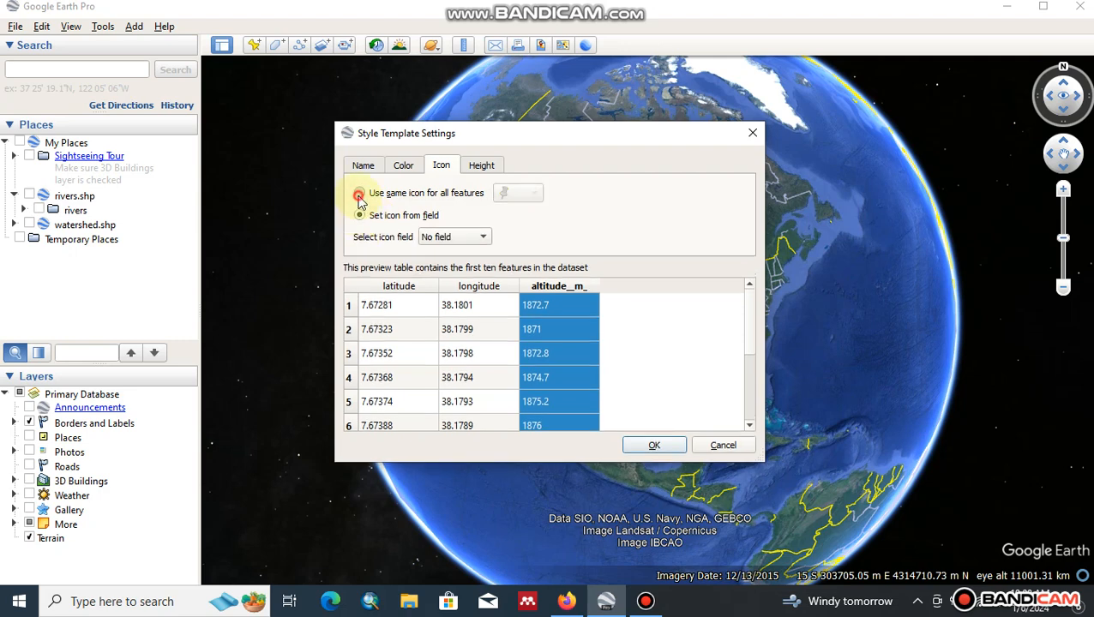
{"action": "left_click", "coordinate": [360, 195]}
{"action": "left_click", "coordinate": [481, 164]}
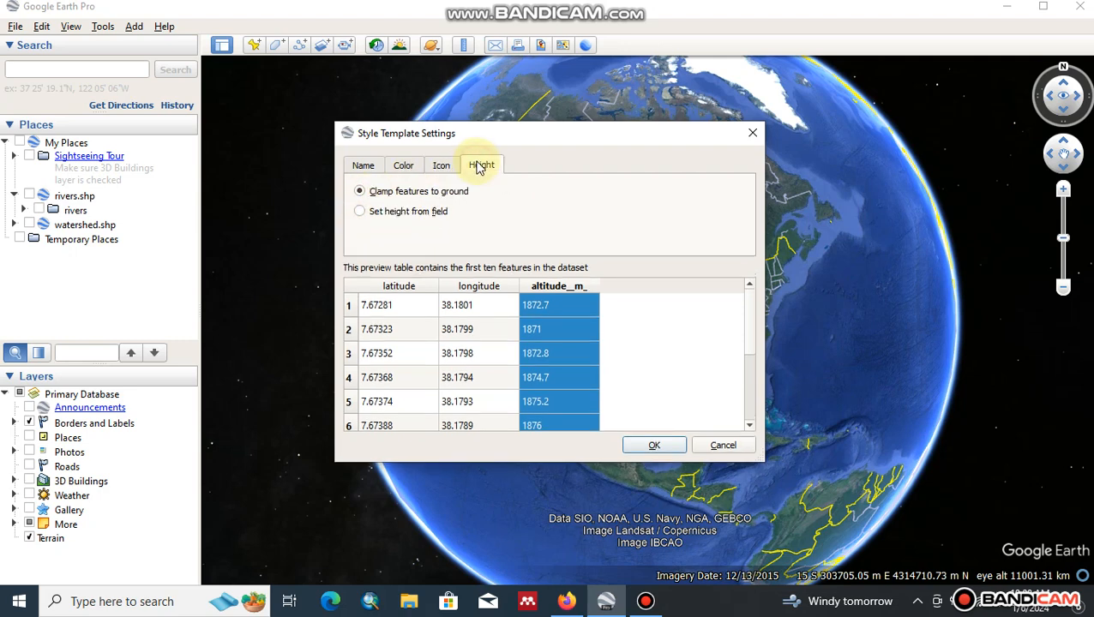
{"action": "left_click", "coordinate": [655, 445]}
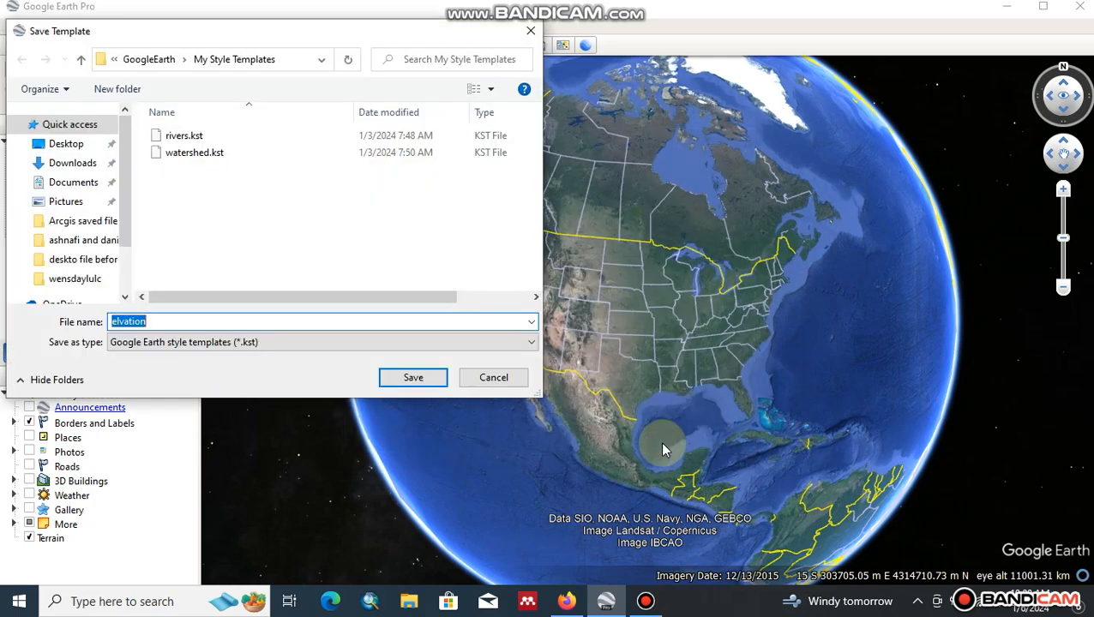
Step: Save the style template to the Desktop as "elvation 1"
{"action": "left_click", "coordinate": [80, 145]}
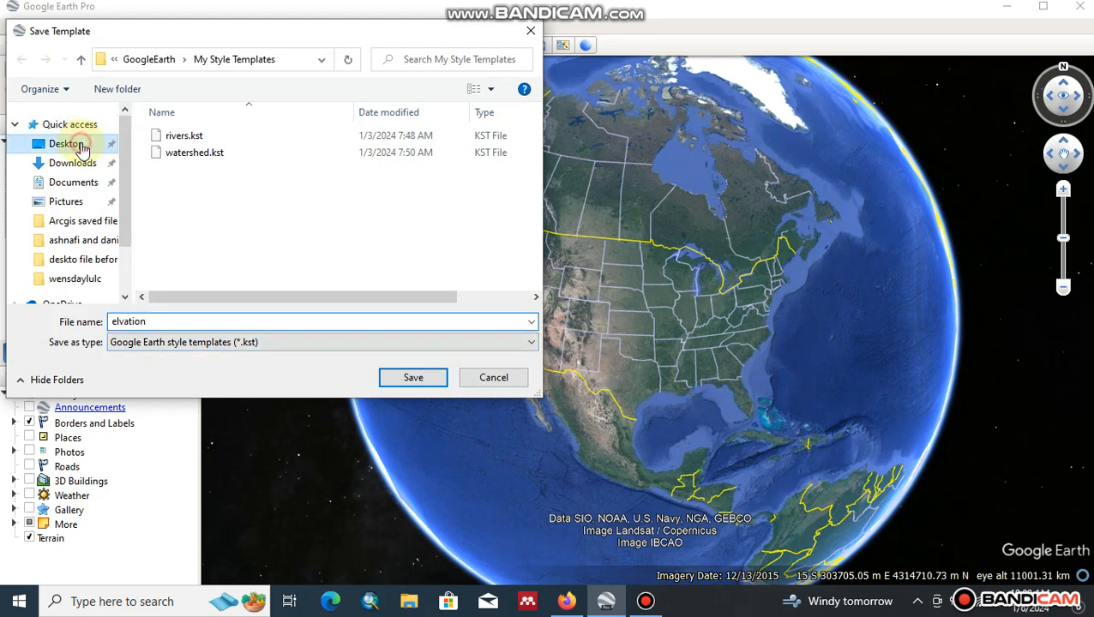
{"action": "left_click", "coordinate": [169, 320]}
{"action": "left_click", "coordinate": [170, 320]}
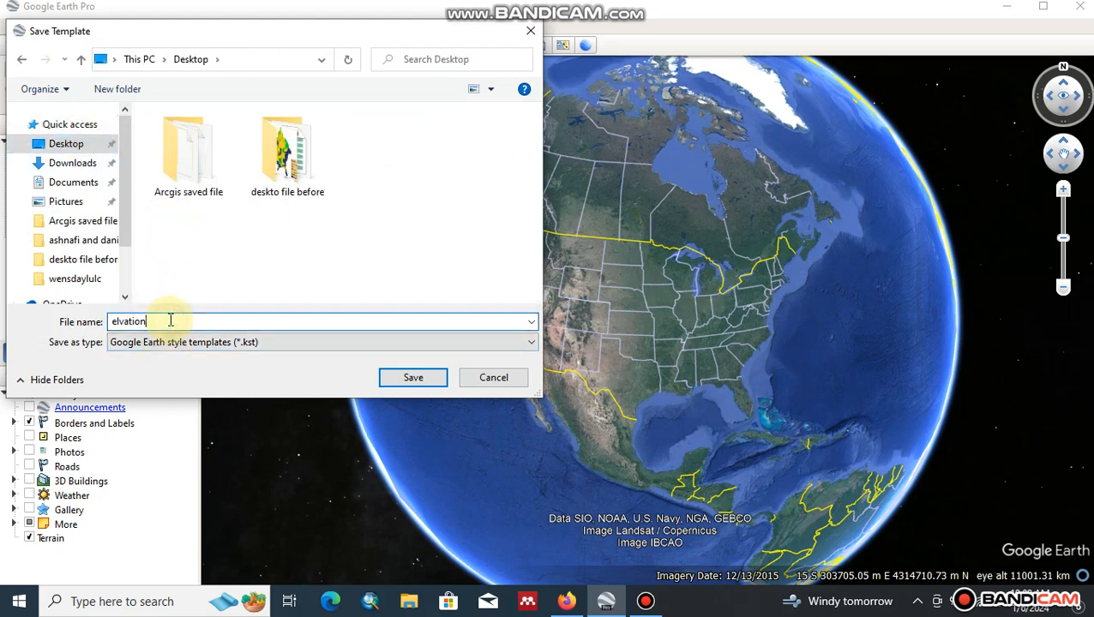
{"action": "type", "text": "1"}
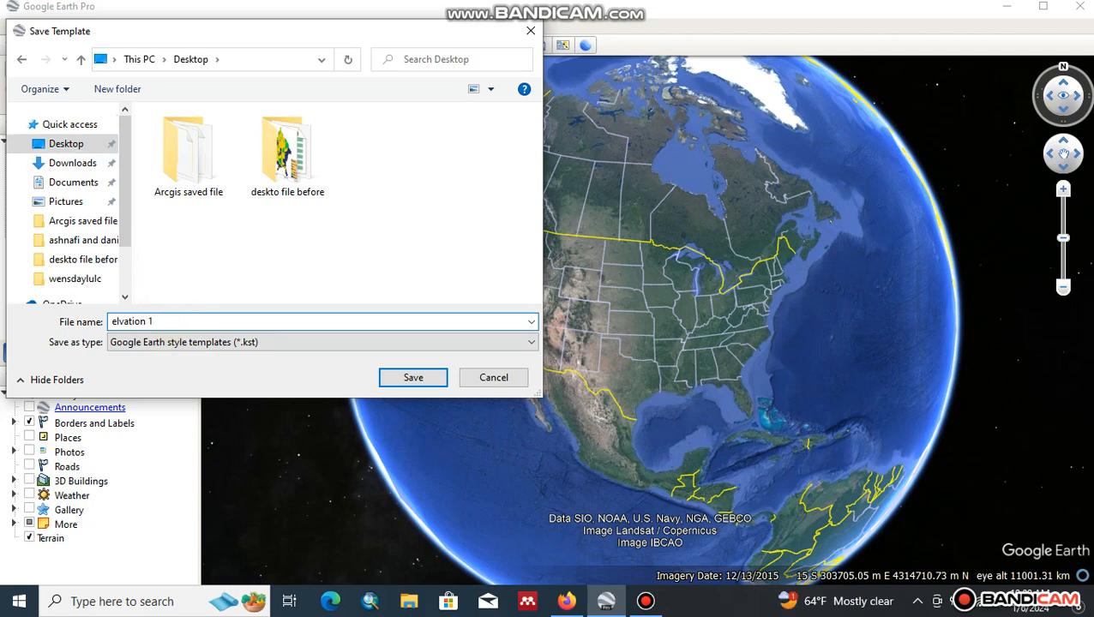
{"action": "left_click", "coordinate": [408, 381]}
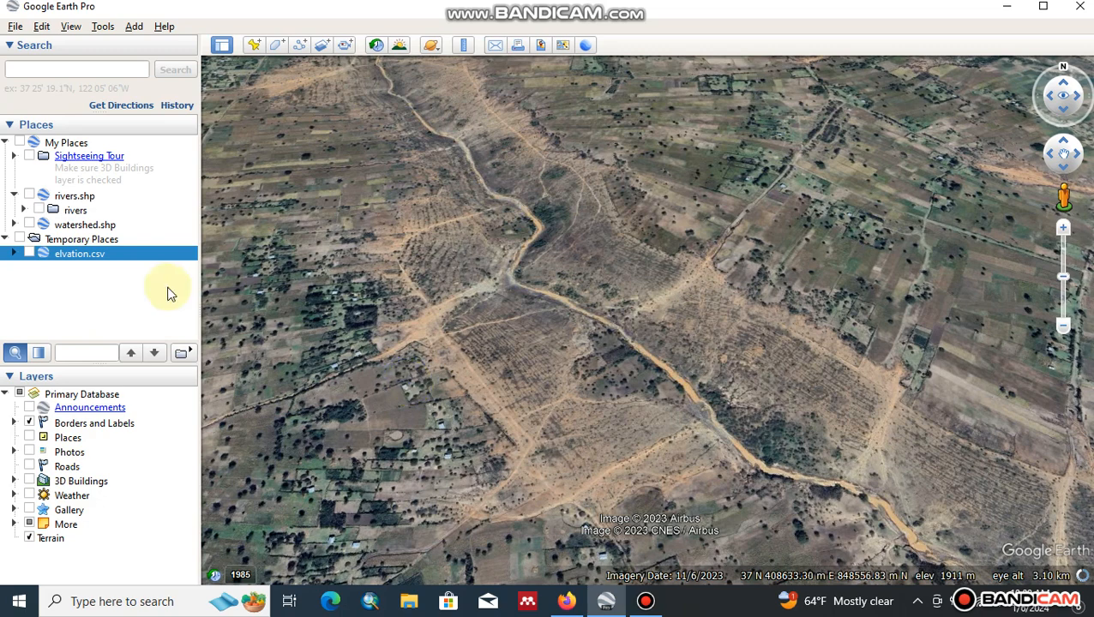
Step: Show the imported elvation.csv points on the map and inspect their altitude labels up close along the river
{"action": "left_click", "coordinate": [28, 254]}
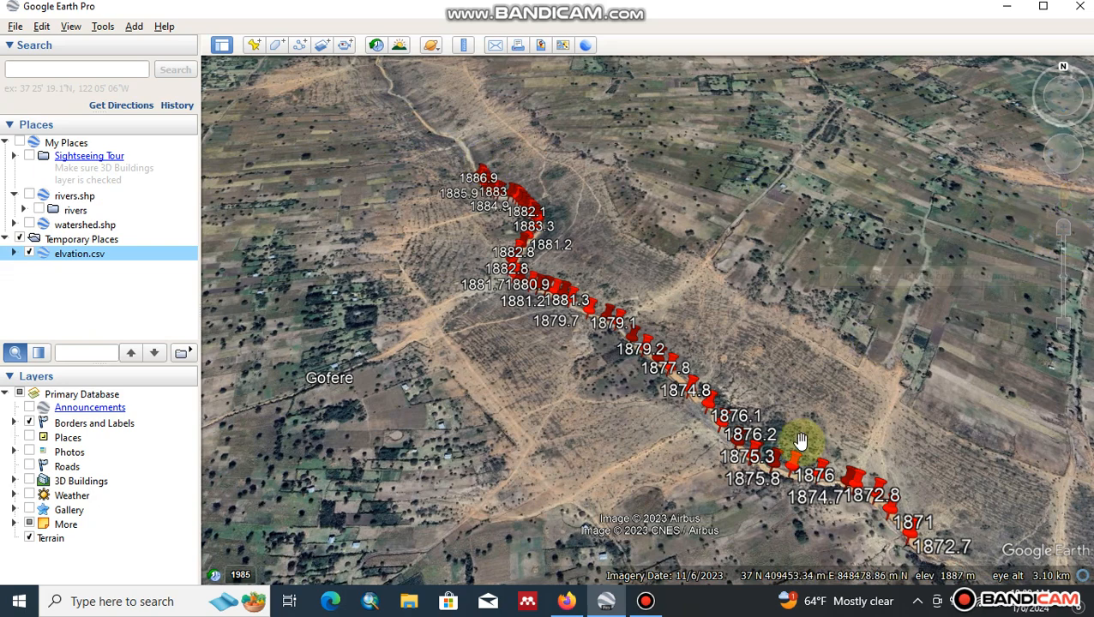
{"action": "left_click_drag", "start_coordinate": [806, 444], "coordinate": [730, 373]}
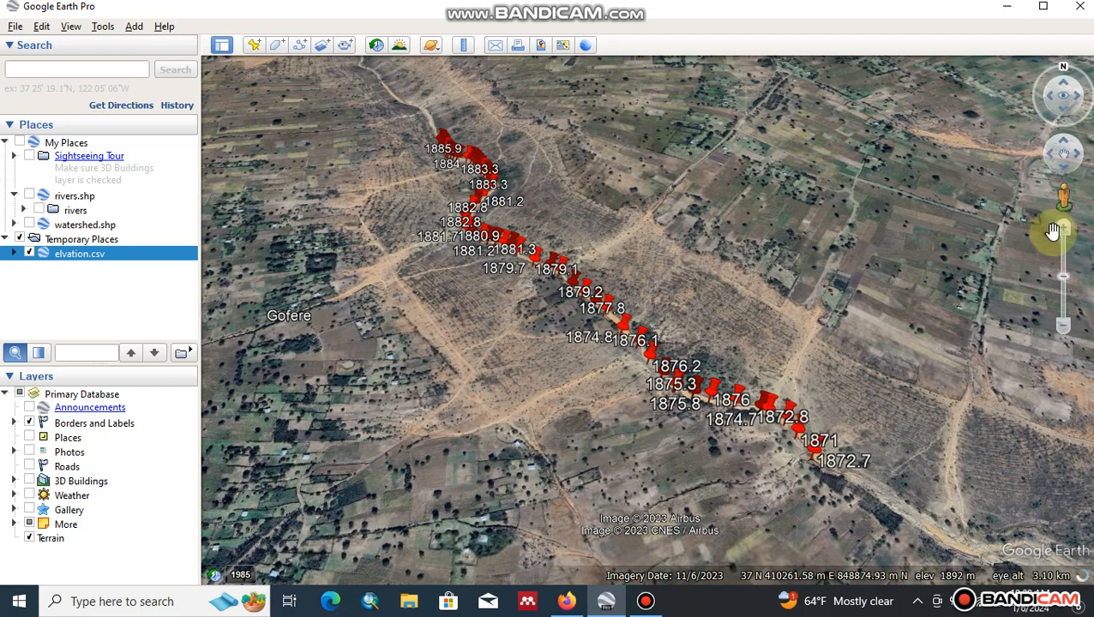
{"action": "left_click", "coordinate": [1063, 230]}
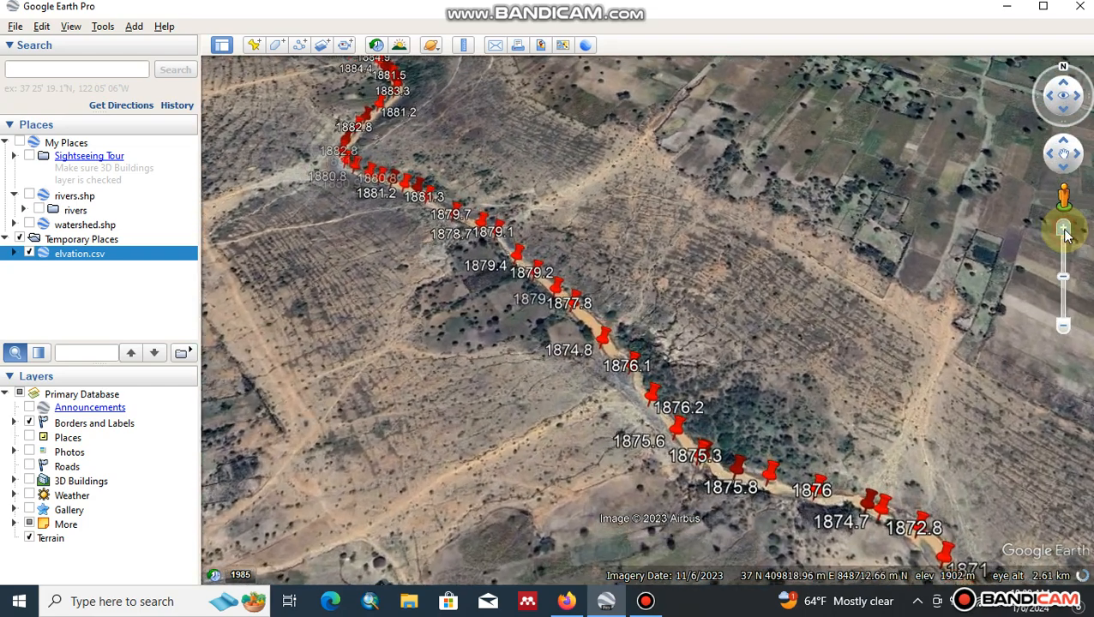
{"action": "left_click", "coordinate": [1063, 230]}
{"action": "left_click_drag", "start_coordinate": [867, 376], "coordinate": [701, 215]}
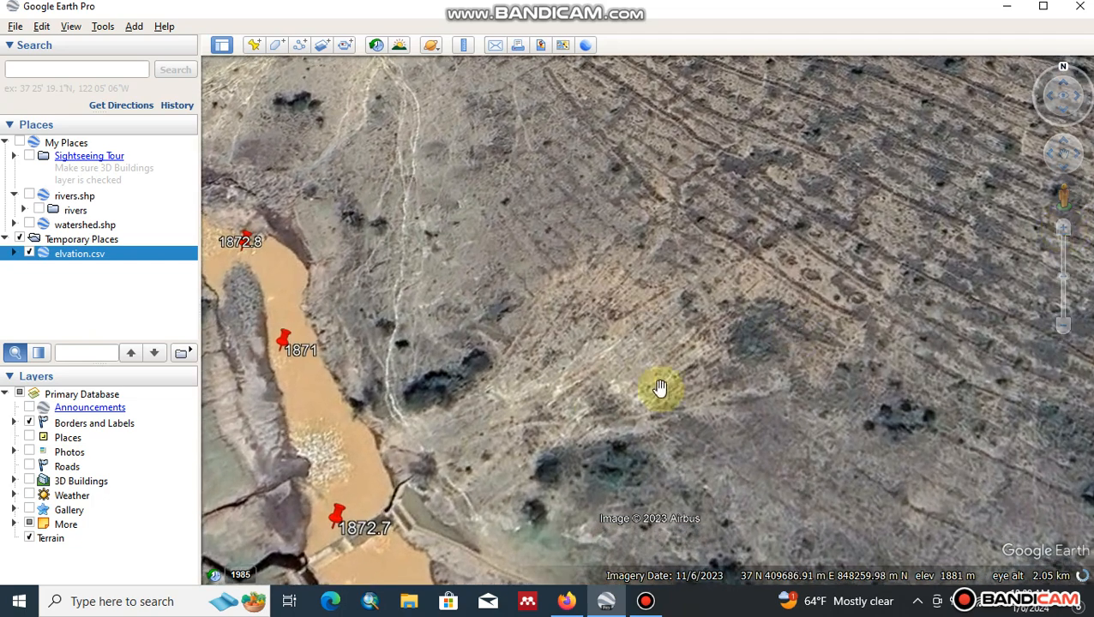
{"action": "left_click_drag", "start_coordinate": [660, 388], "coordinate": [812, 322]}
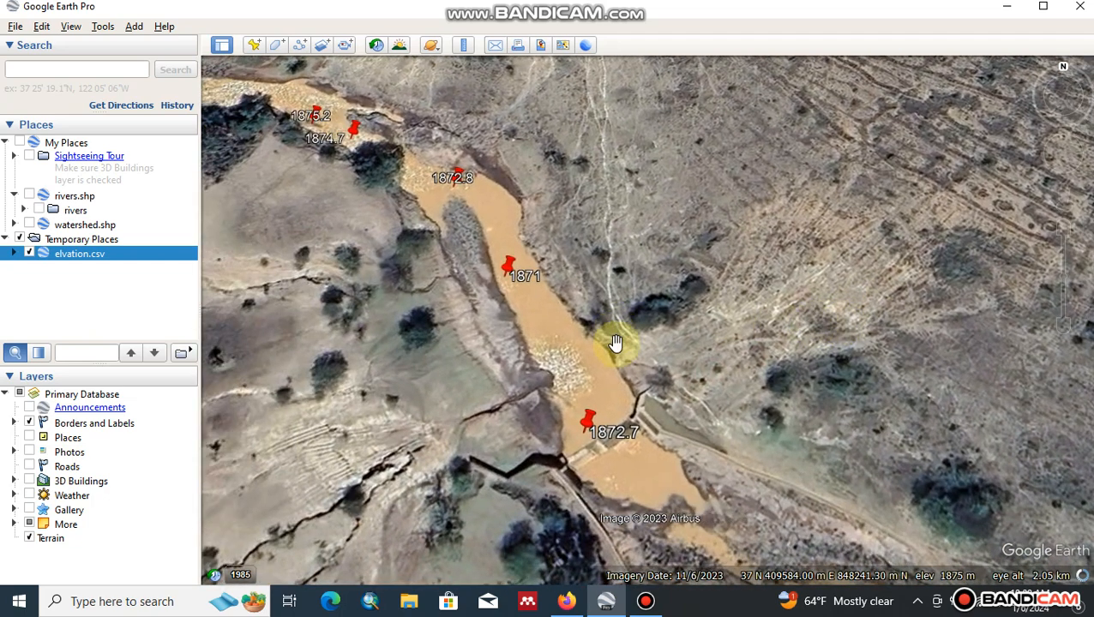
{"action": "left_click_drag", "start_coordinate": [532, 296], "coordinate": [640, 375]}
{"action": "left_click_drag", "start_coordinate": [381, 230], "coordinate": [691, 318]}
{"action": "left_click_drag", "start_coordinate": [516, 347], "coordinate": [679, 383]}
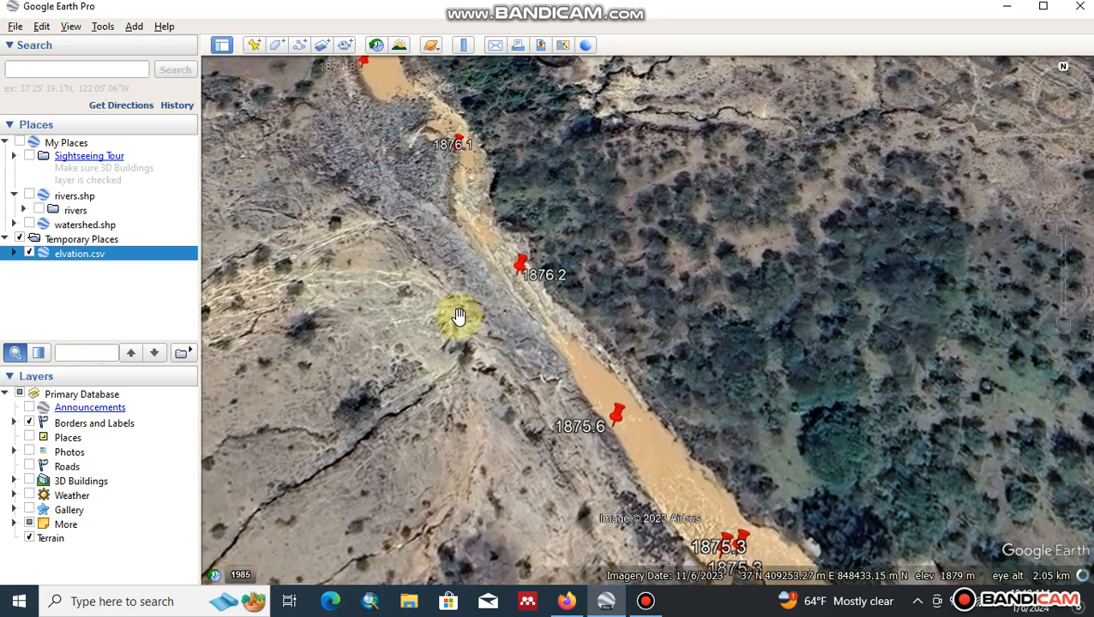
{"action": "left_click_drag", "start_coordinate": [458, 316], "coordinate": [521, 415]}
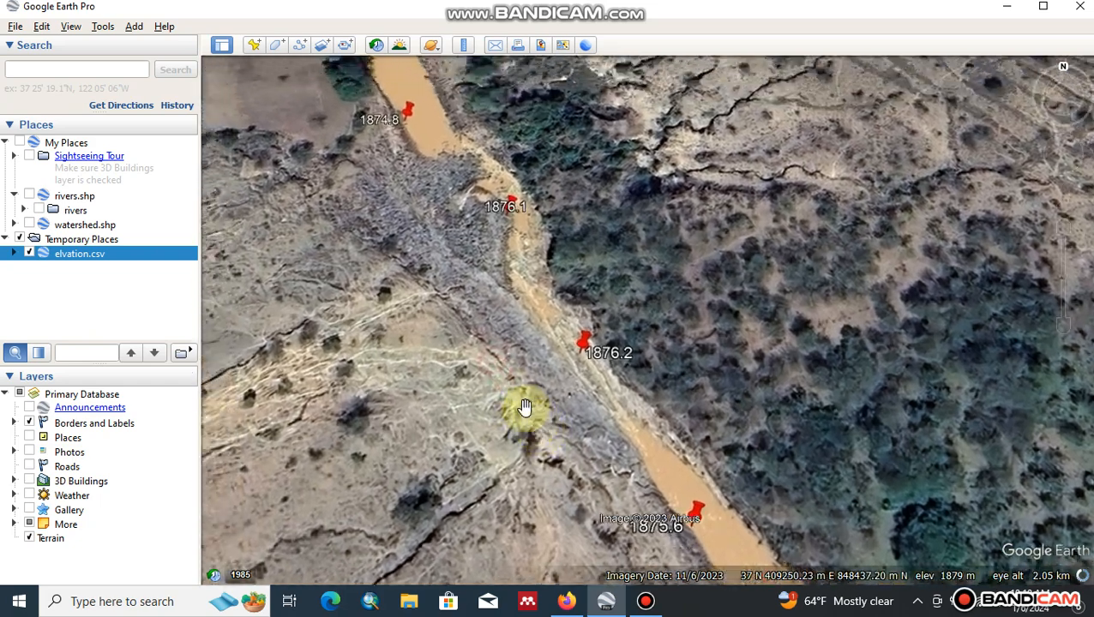
Step: Review the style and view properties of the elvation.csv folder, then cancel without applying changes
{"action": "right_click", "coordinate": [175, 258]}
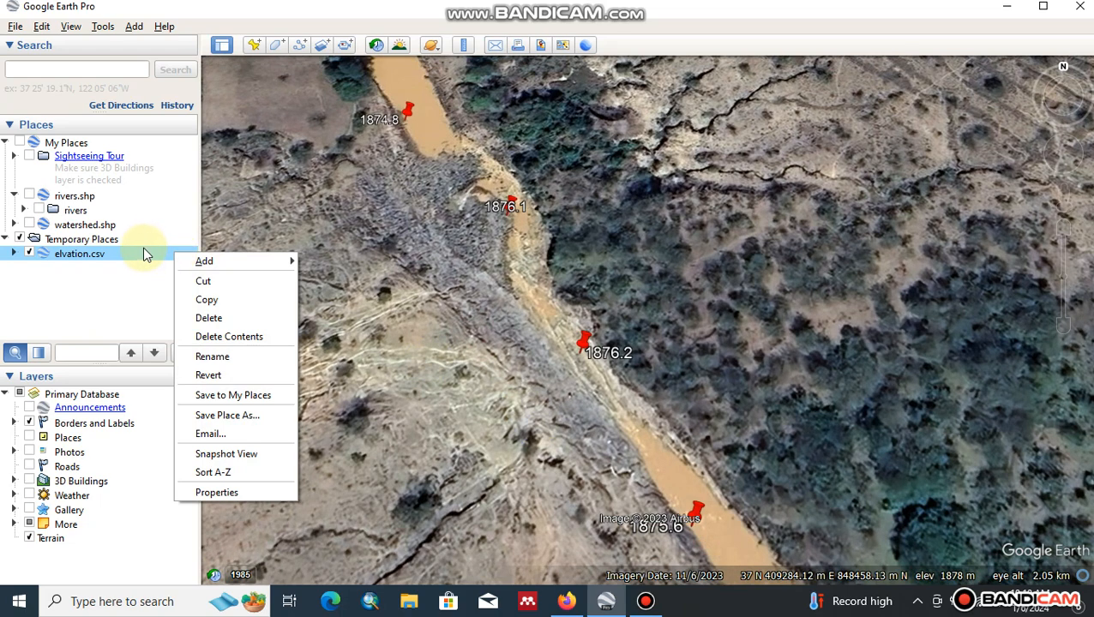
{"action": "left_click", "coordinate": [144, 253]}
{"action": "right_click", "coordinate": [144, 254]}
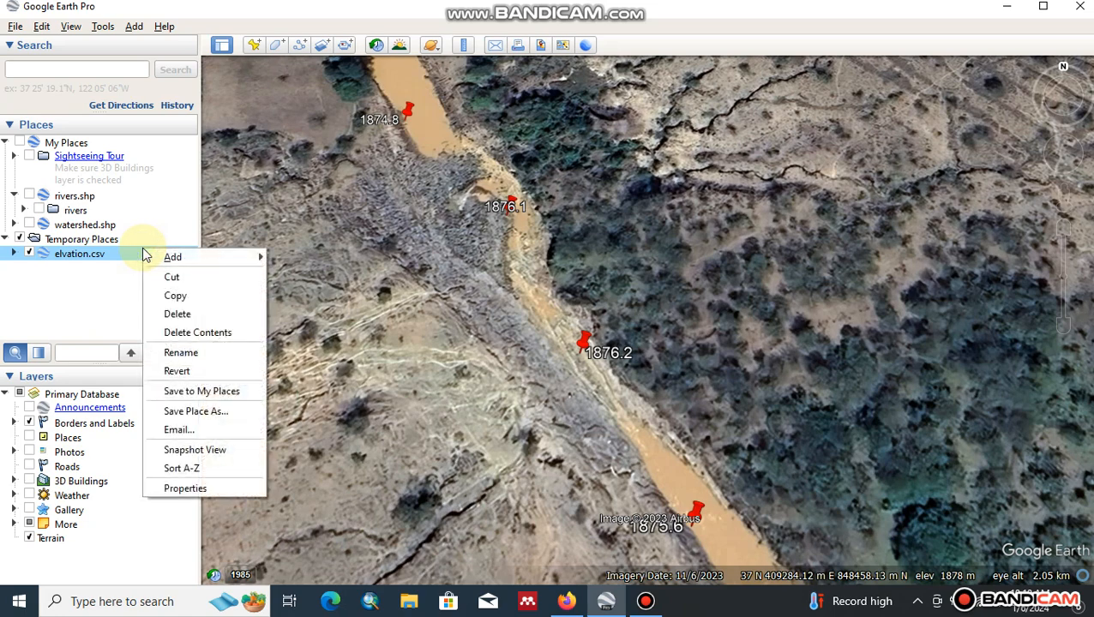
{"action": "left_click", "coordinate": [202, 489]}
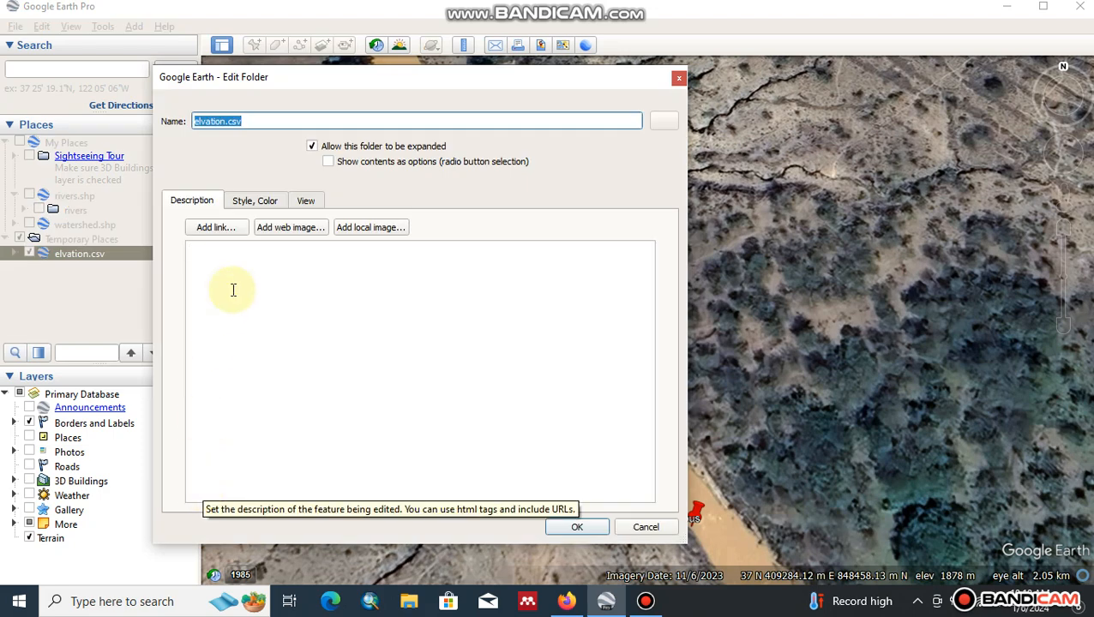
{"action": "left_click", "coordinate": [256, 201]}
{"action": "left_click", "coordinate": [306, 202]}
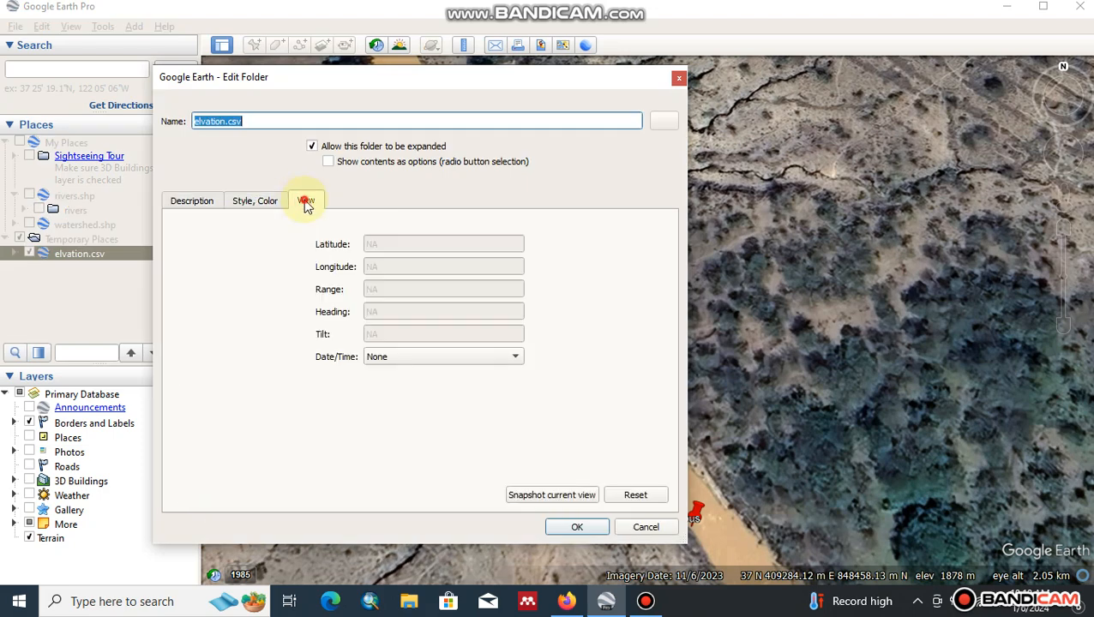
{"action": "left_click", "coordinate": [643, 497]}
{"action": "left_click", "coordinate": [645, 526]}
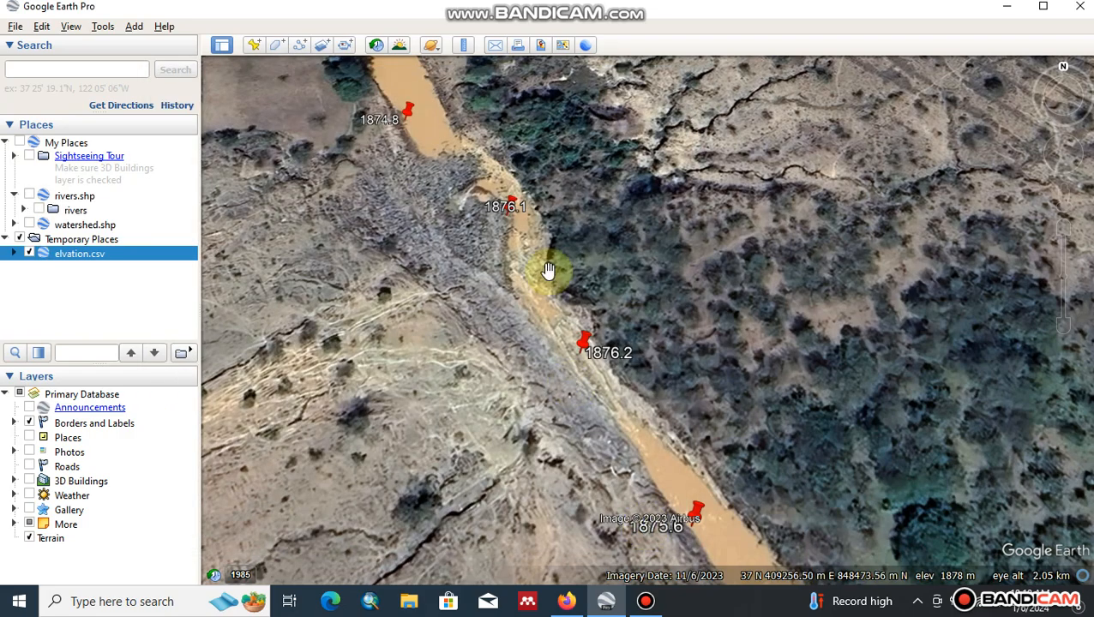
Step: Examine the remaining altitude-labelled points upstream, then view the whole line of points along the river
{"action": "left_click_drag", "start_coordinate": [549, 270], "coordinate": [594, 344]}
{"action": "left_click_drag", "start_coordinate": [444, 189], "coordinate": [584, 348]}
{"action": "left_click_drag", "start_coordinate": [441, 176], "coordinate": [455, 341]}
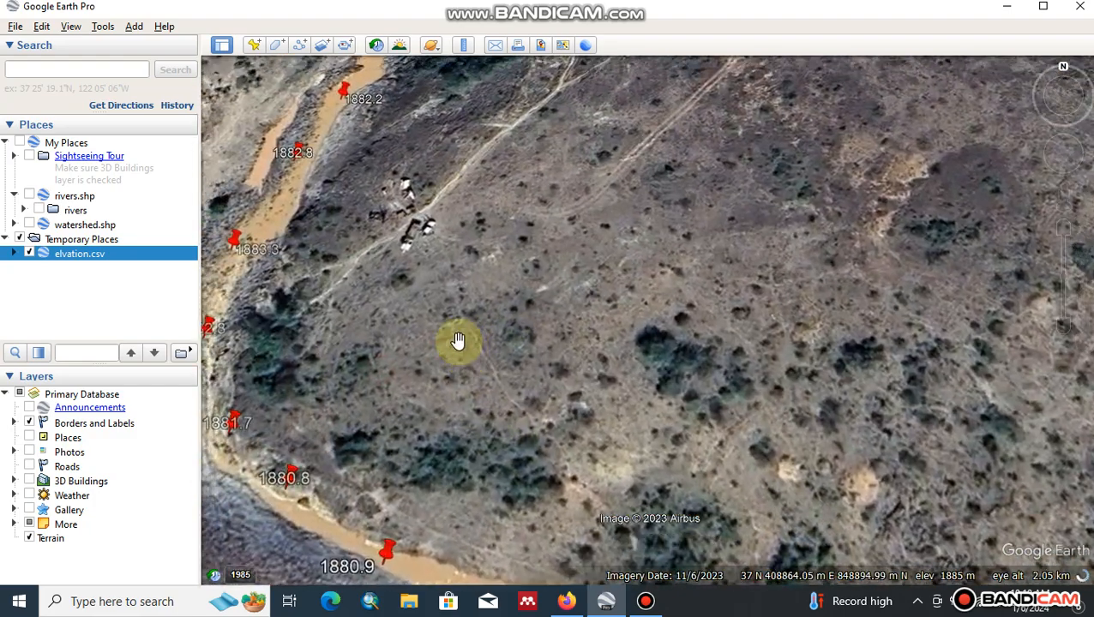
{"action": "left_click_drag", "start_coordinate": [1071, 324], "coordinate": [1063, 325]}
{"action": "left_click_drag", "start_coordinate": [867, 336], "coordinate": [708, 225]}
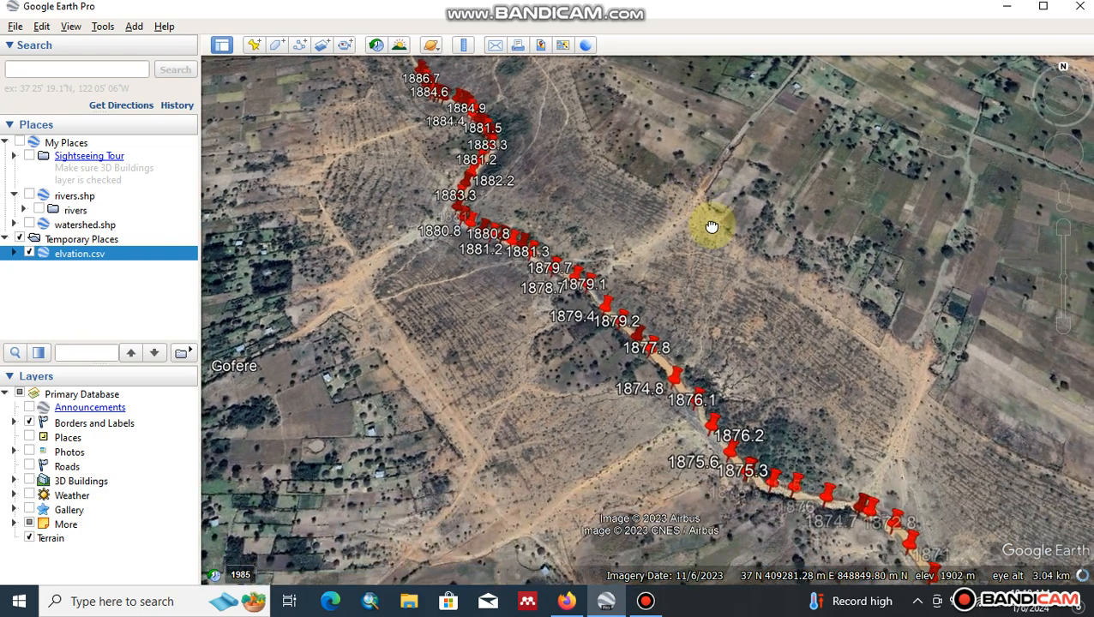
{"action": "left_click_drag", "start_coordinate": [1063, 325], "coordinate": [1062, 326]}
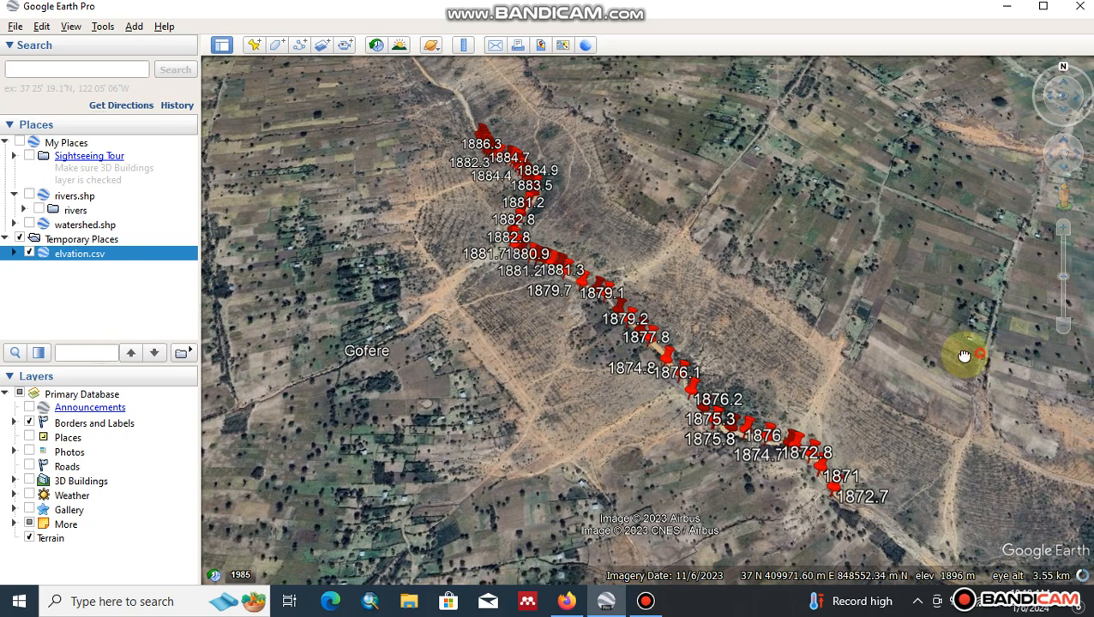
{"action": "left_click_drag", "start_coordinate": [979, 354], "coordinate": [873, 359]}
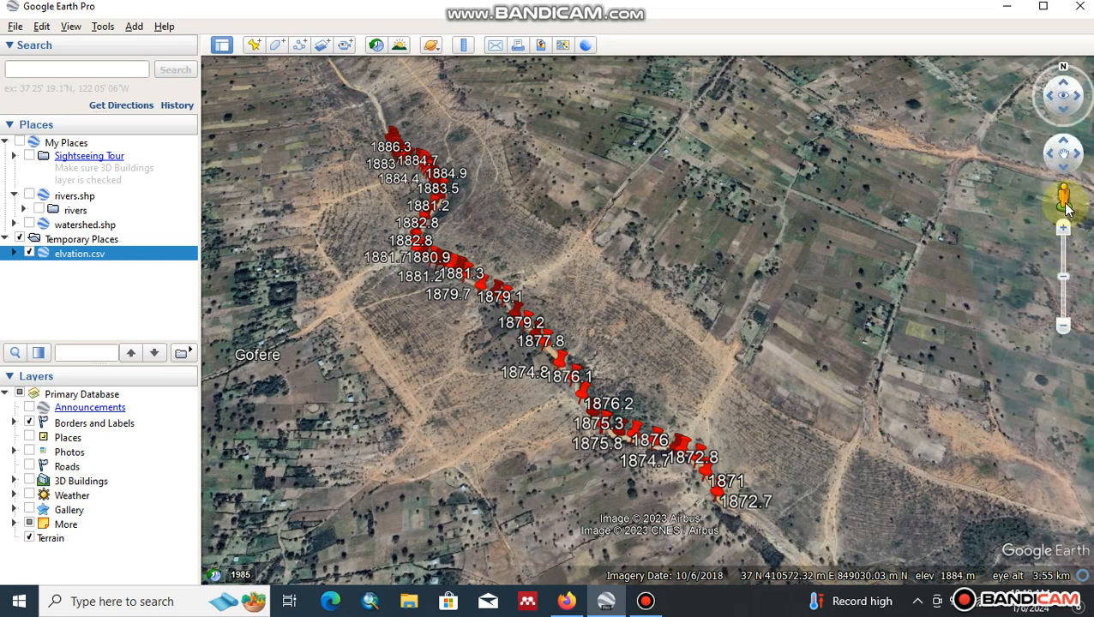
Step: Explore the elevation points in ground-level view around the middle of the river line, then exit that view
{"action": "left_click_drag", "start_coordinate": [981, 236], "coordinate": [576, 406]}
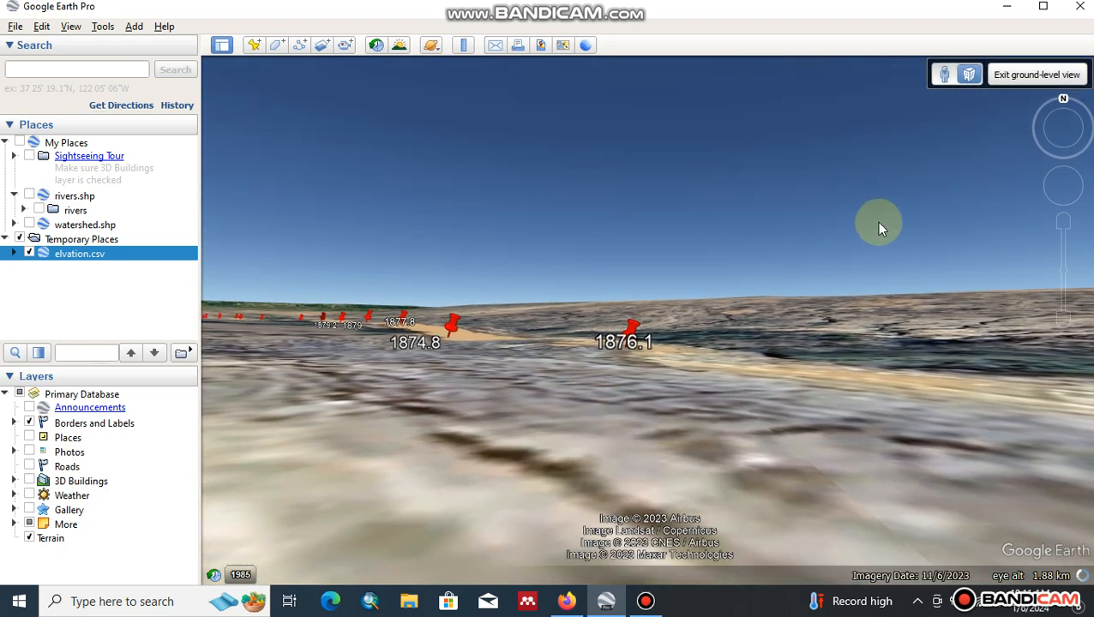
{"action": "left_click", "coordinate": [1060, 175]}
{"action": "left_click", "coordinate": [1061, 175]}
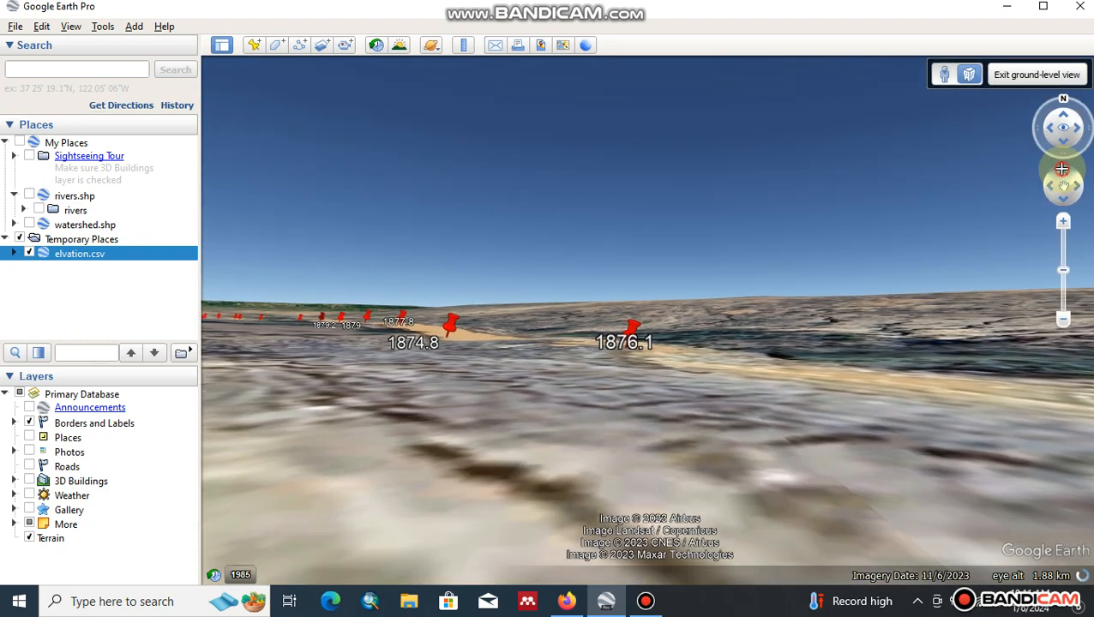
{"action": "left_click", "coordinate": [1067, 196]}
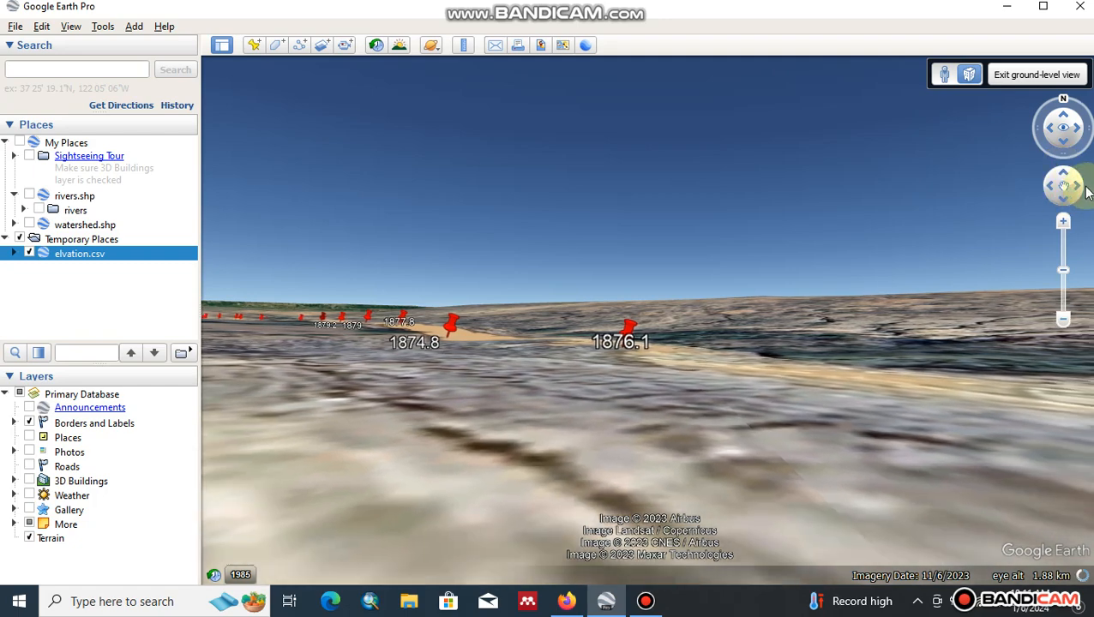
{"action": "left_click", "coordinate": [1078, 185]}
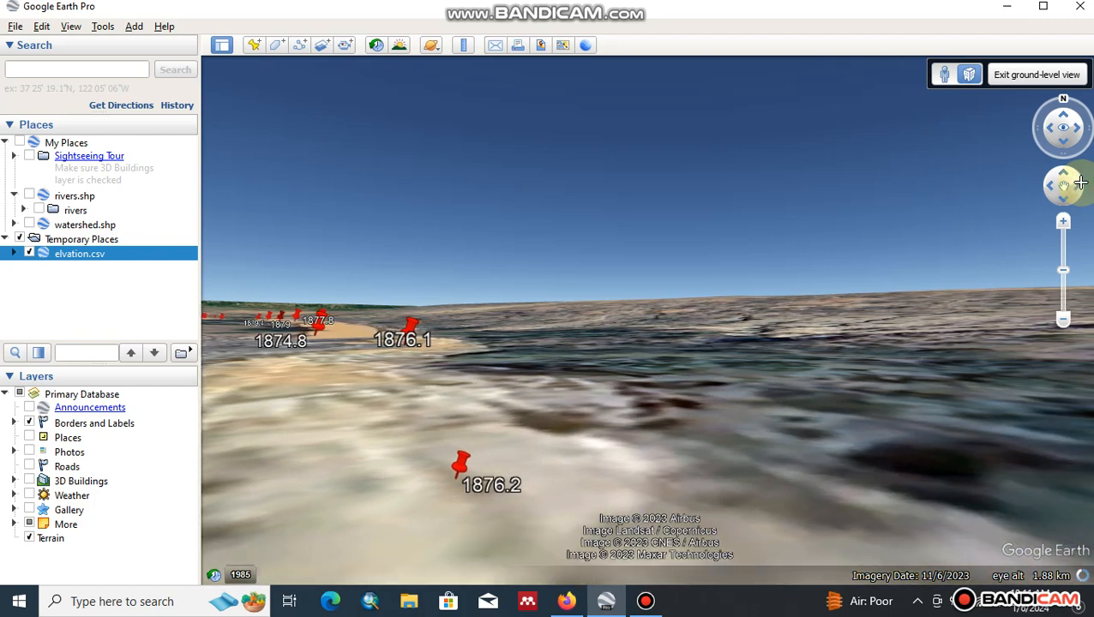
{"action": "left_click", "coordinate": [1066, 170]}
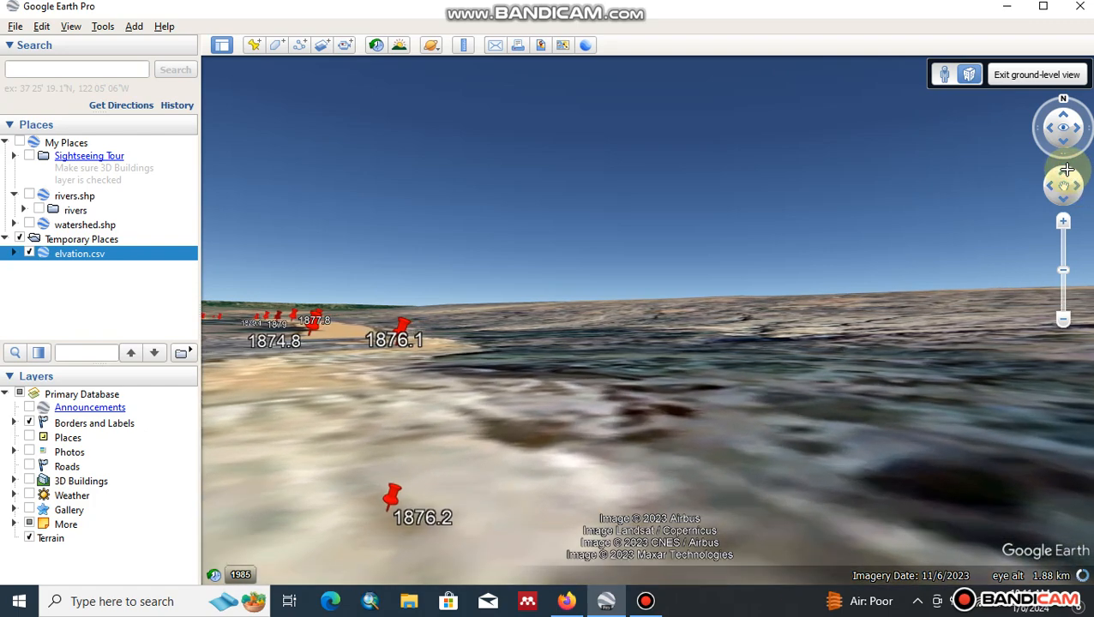
{"action": "left_click", "coordinate": [1039, 75]}
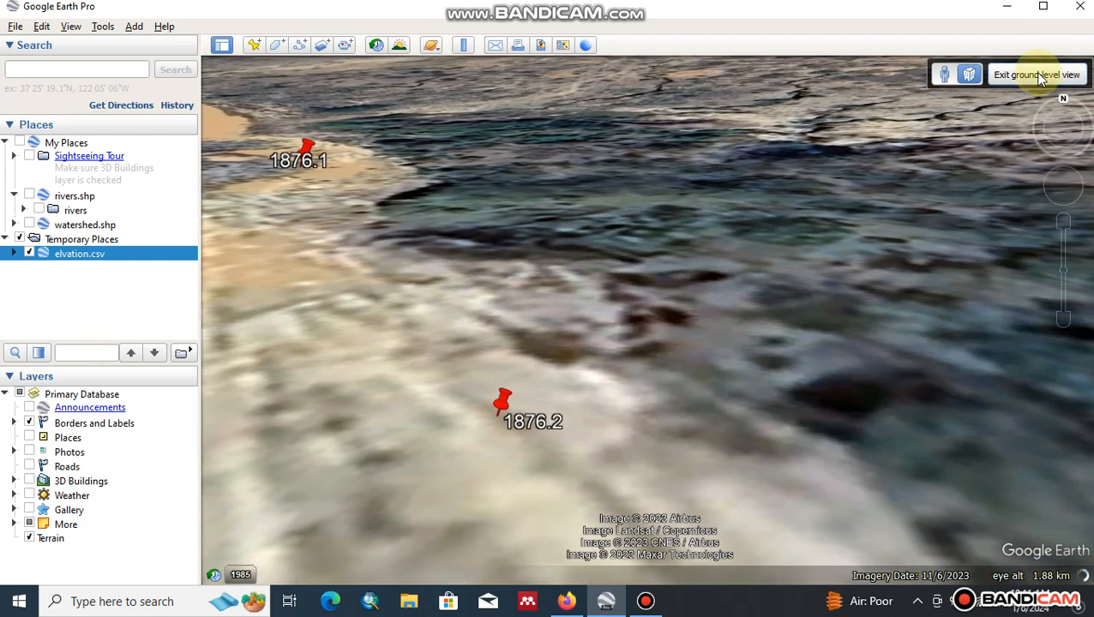